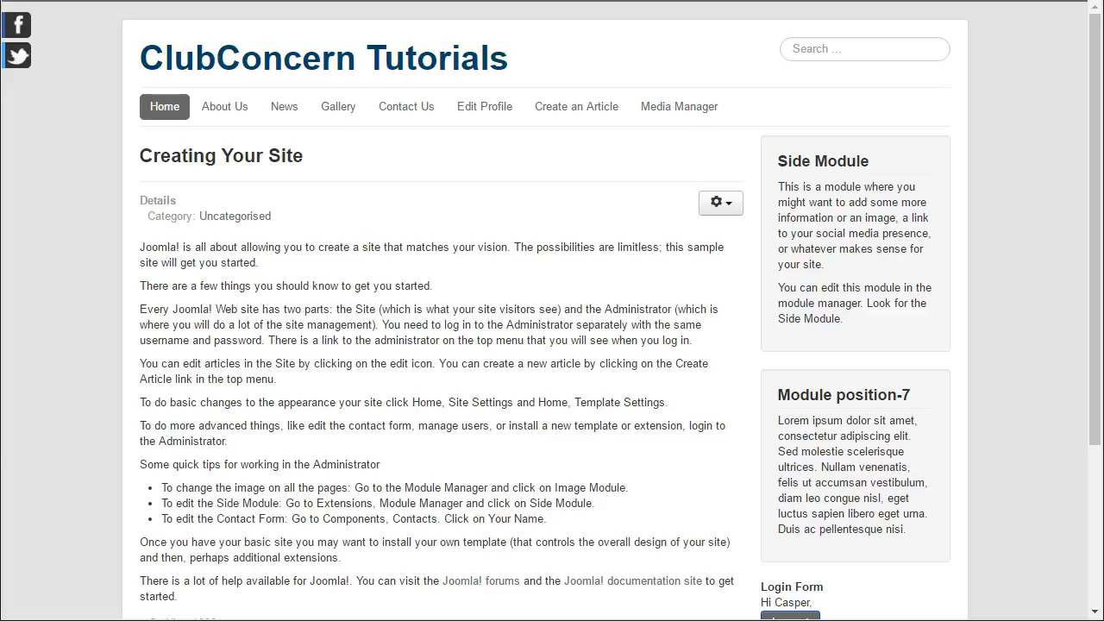
- View the site's Gallery page
{"action": "left_click", "coordinate": [338, 106]}
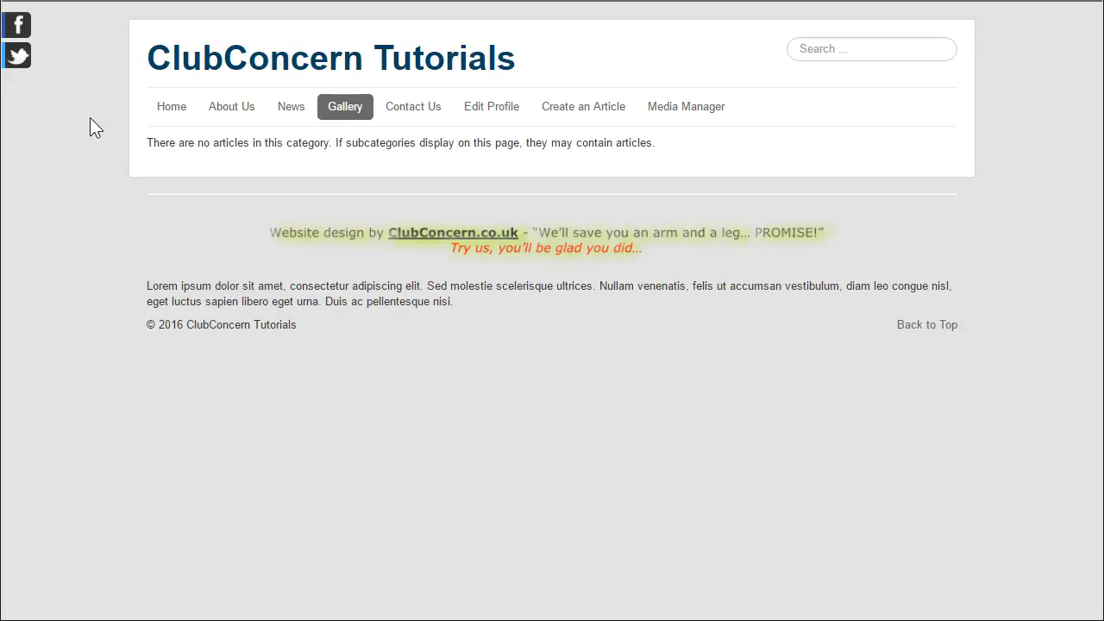
{"action": "left_click", "coordinate": [343, 111]}
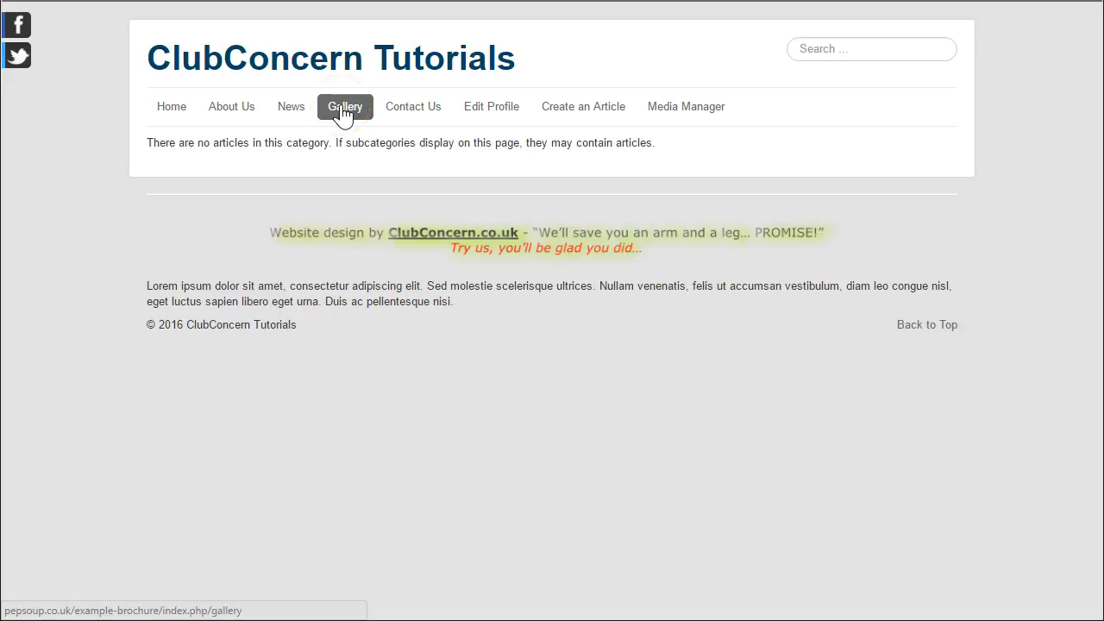
- Open the Media Manager page and add a top-level folder named Gallery
{"action": "left_click", "coordinate": [695, 107]}
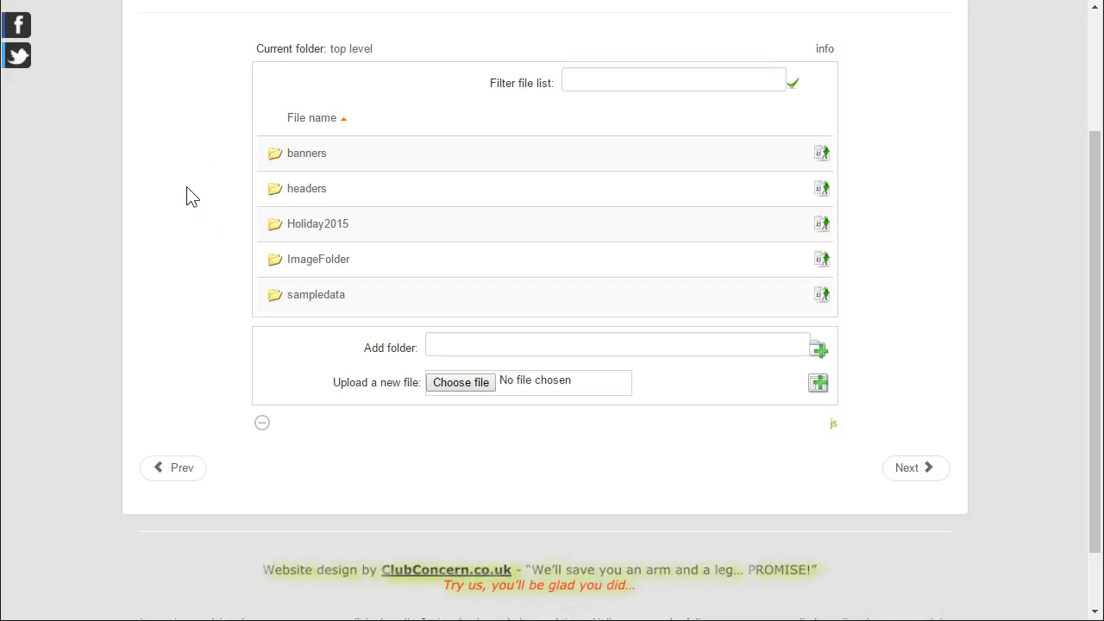
{"action": "scroll", "coordinate": [191, 196], "scroll_direction": "up", "scroll_amount": 1}
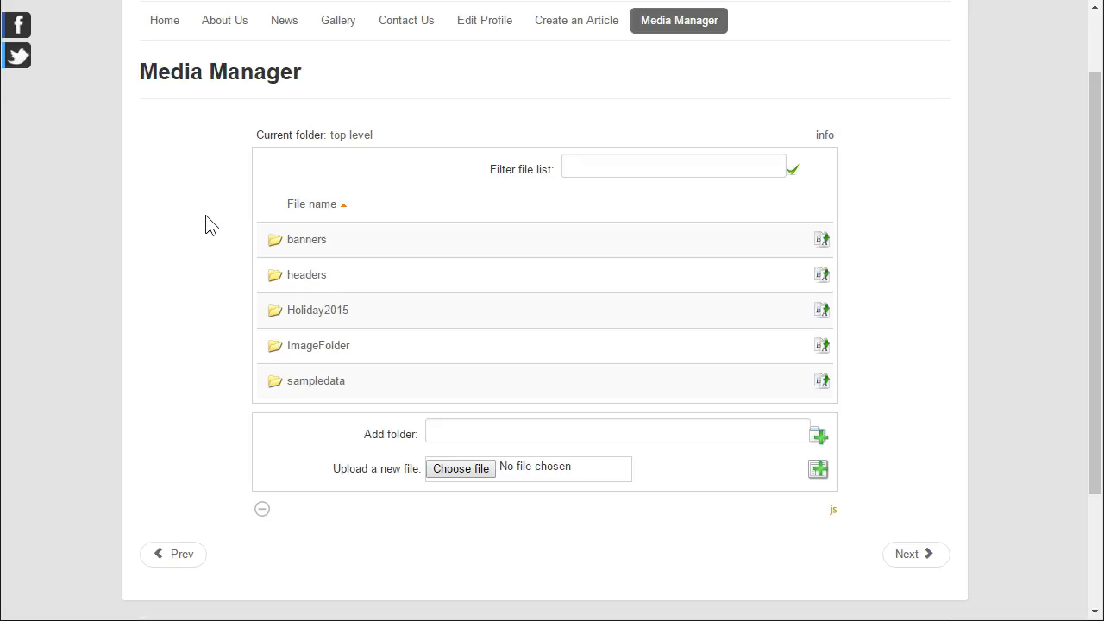
{"action": "left_click", "coordinate": [199, 216]}
{"action": "left_click", "coordinate": [179, 267]}
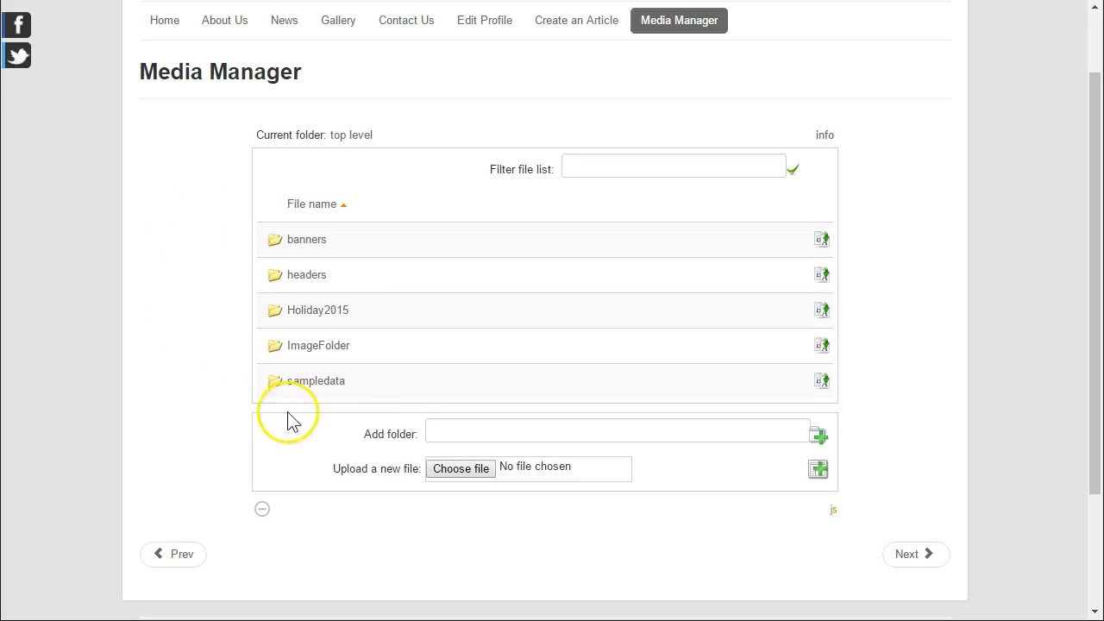
{"action": "left_click", "coordinate": [479, 431]}
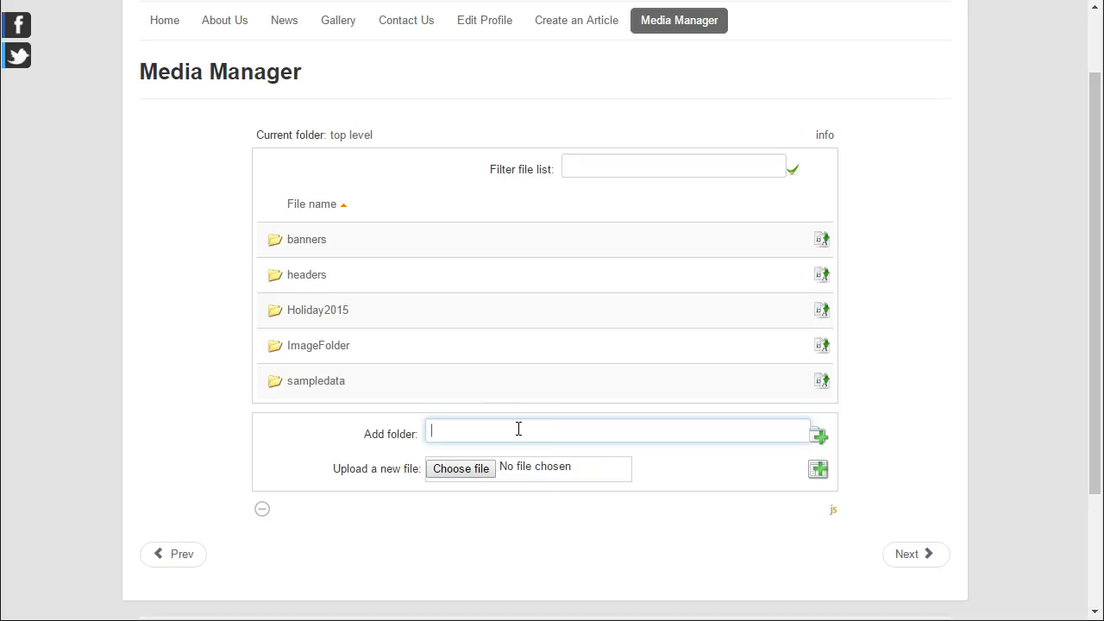
{"action": "type", "text": "Gallery"}
{"action": "left_click", "coordinate": [820, 433]}
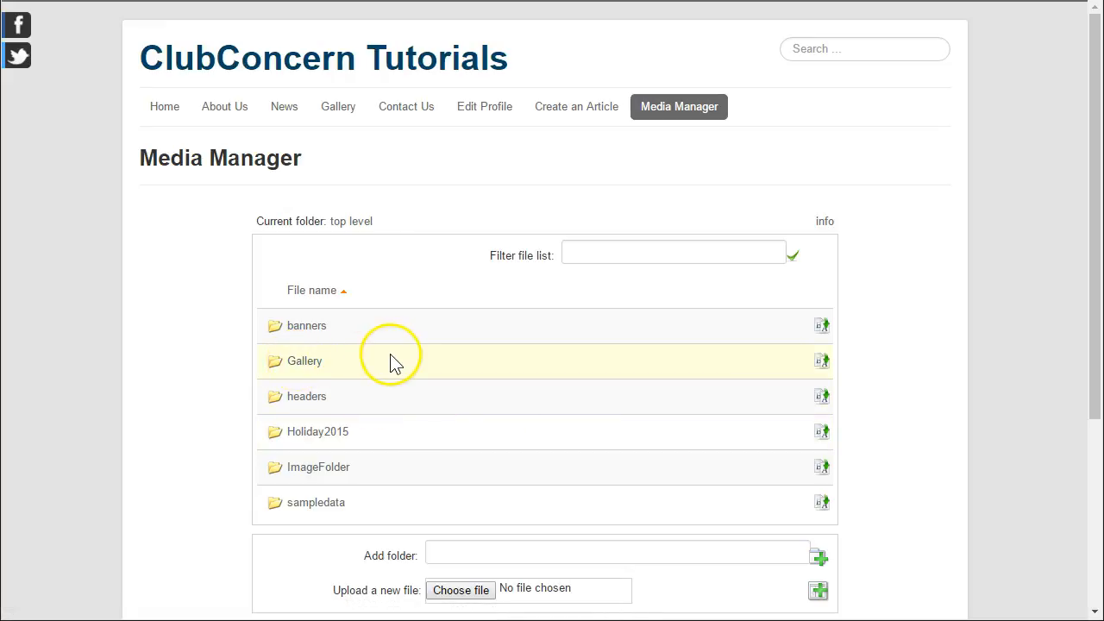
- Open the Gallery folder and add a subfolder named BowlingImages inside it
{"action": "left_click", "coordinate": [310, 369]}
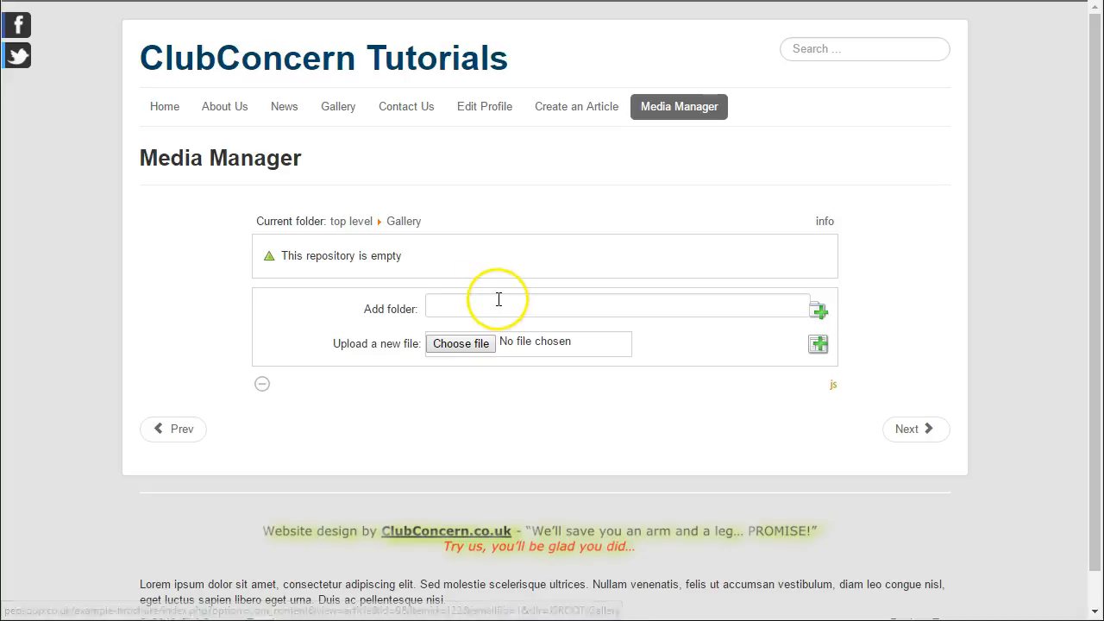
{"action": "left_click", "coordinate": [526, 303]}
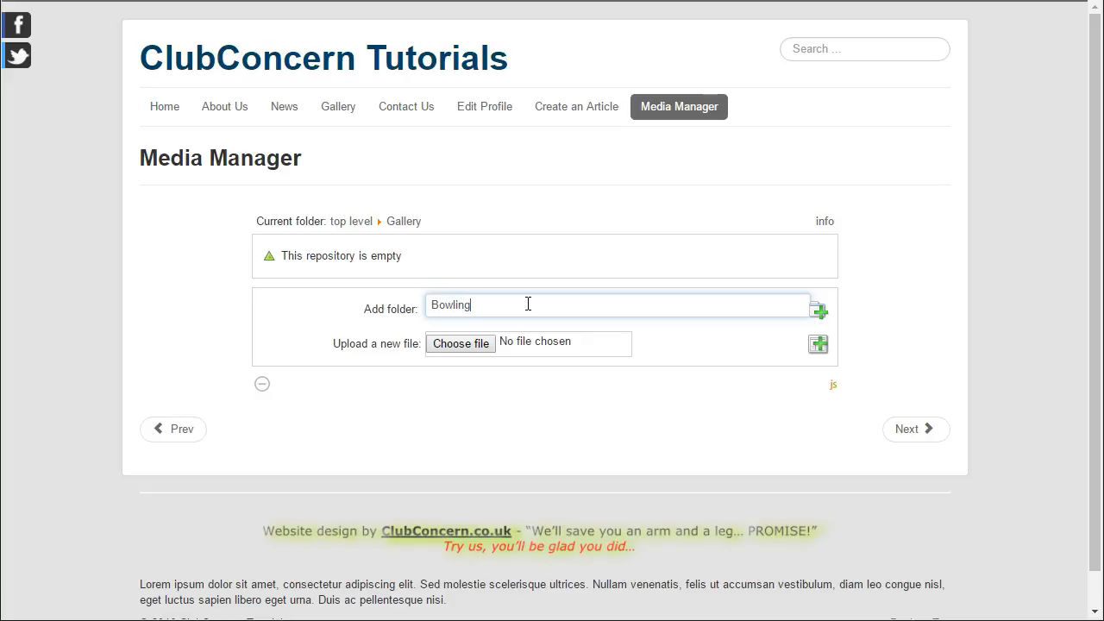
{"action": "type", "text": "Images"}
{"action": "left_click", "coordinate": [819, 314]}
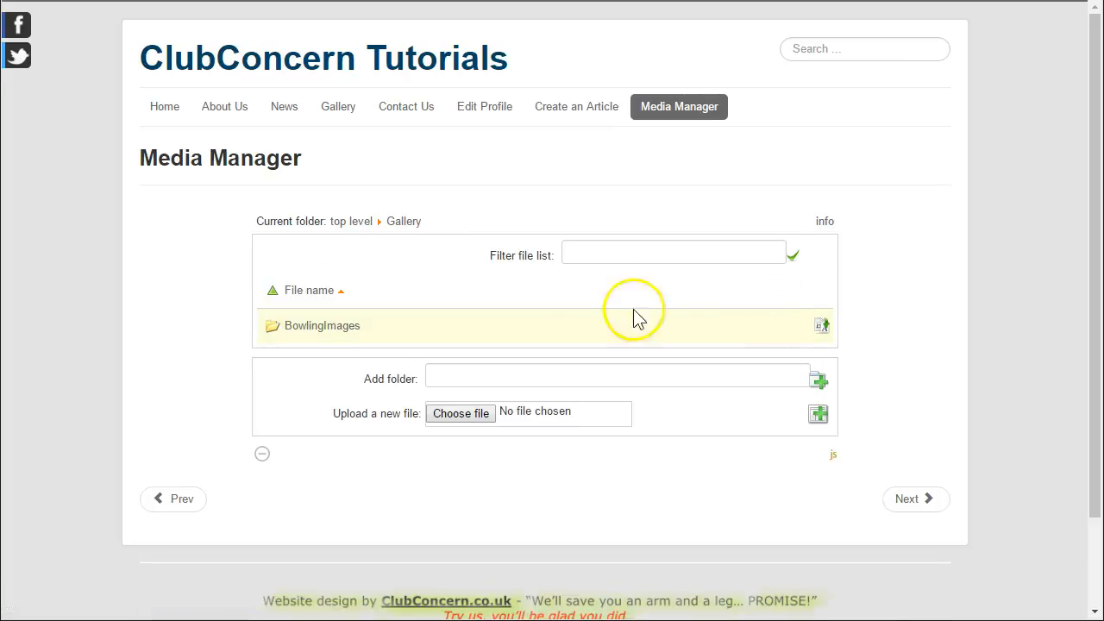
- Open the BowlingImages folder and upload ambidextrousBowler.jpg from the local JustPics folder
{"action": "left_click", "coordinate": [326, 338]}
{"action": "left_click", "coordinate": [326, 338]}
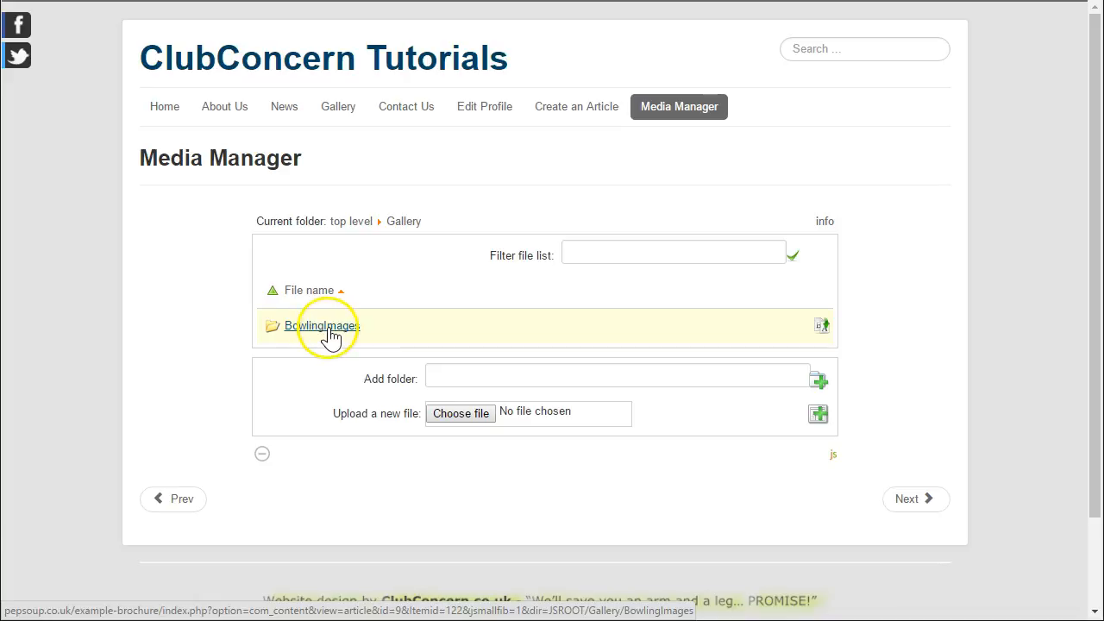
{"action": "left_click", "coordinate": [333, 335]}
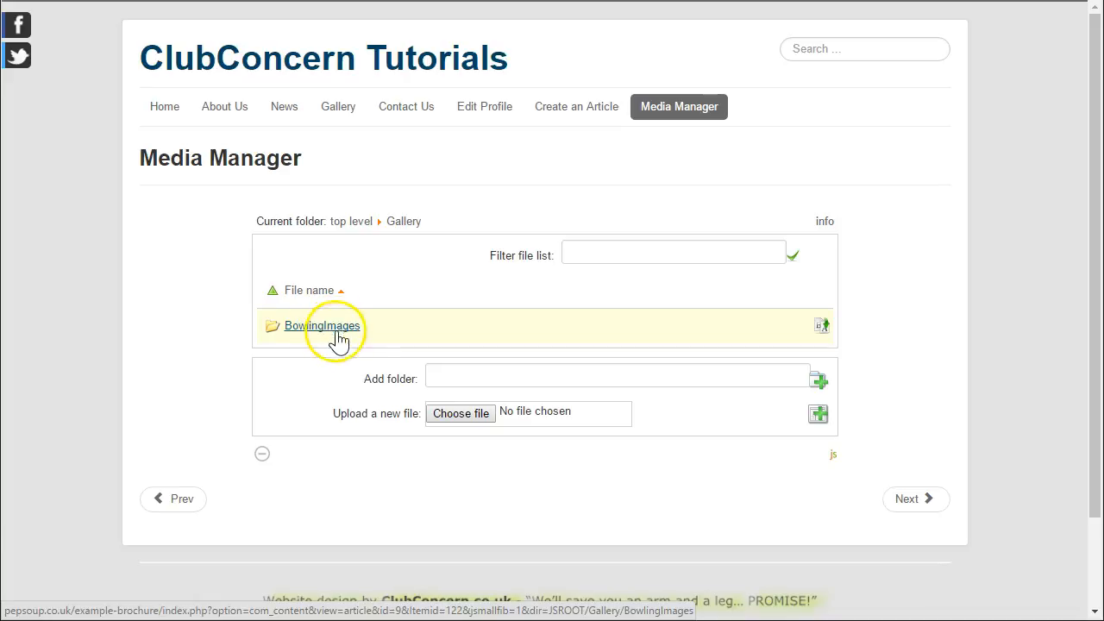
{"action": "left_click", "coordinate": [304, 329]}
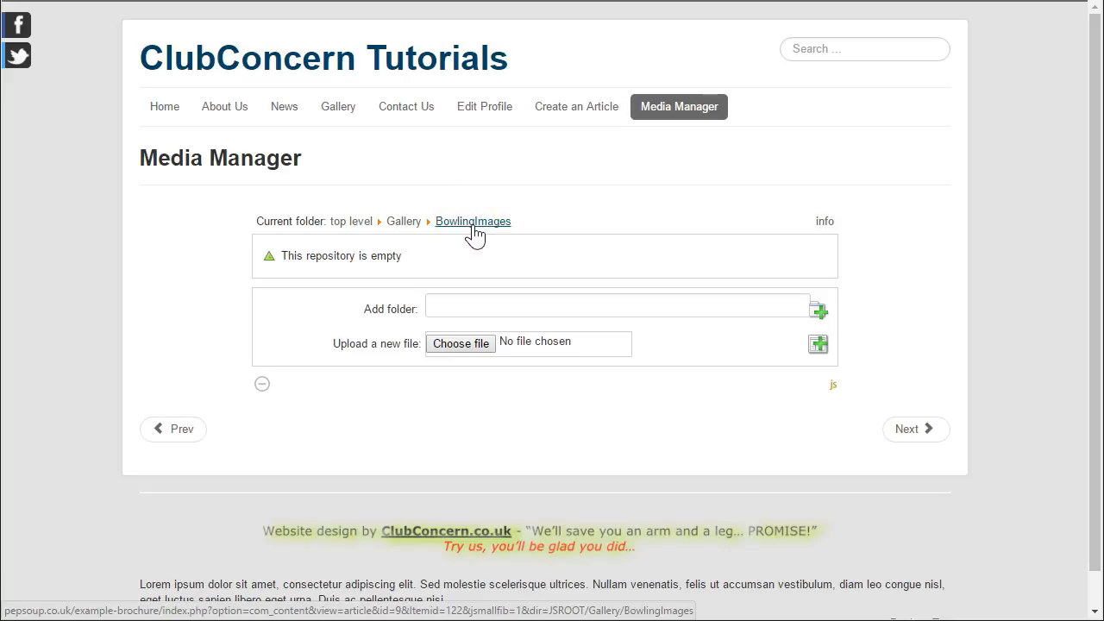
{"action": "left_click", "coordinate": [460, 344]}
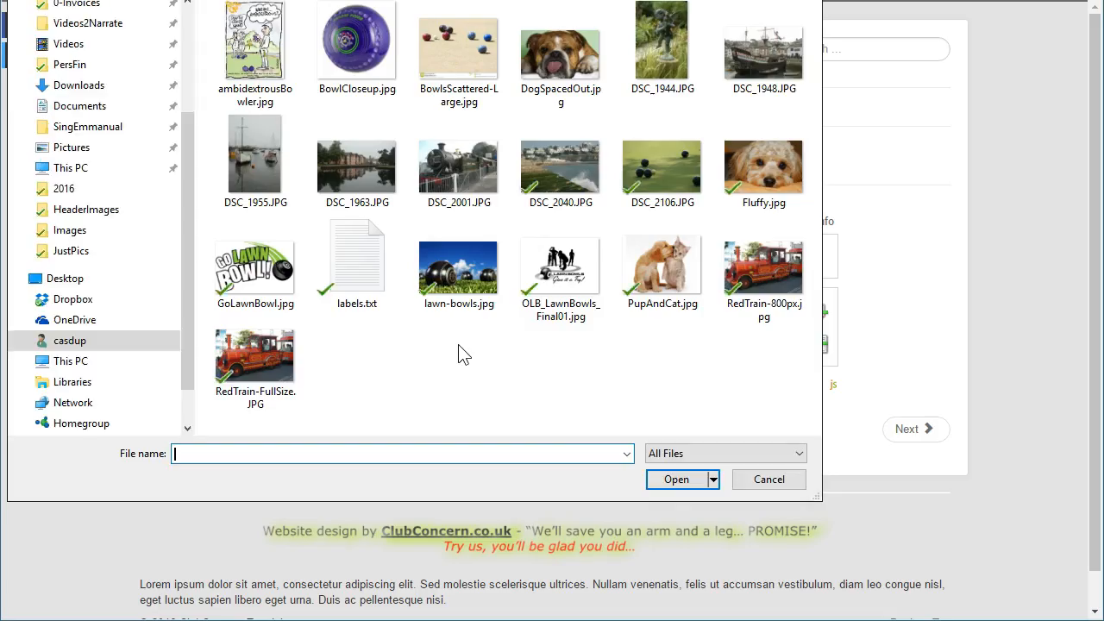
{"action": "left_click", "coordinate": [403, 342]}
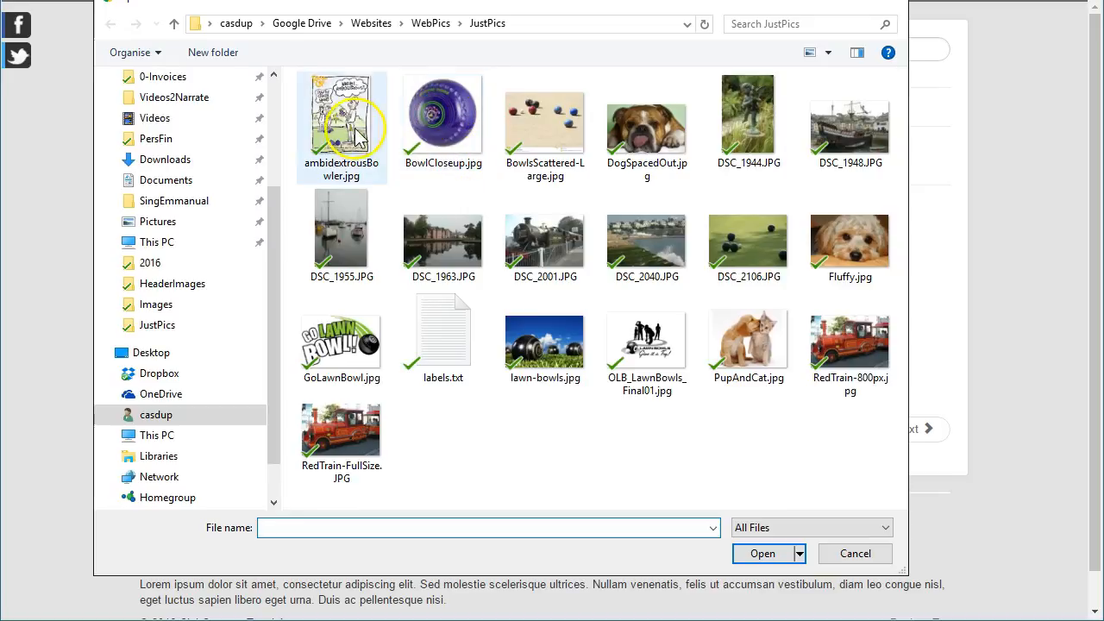
{"action": "left_click", "coordinate": [345, 125]}
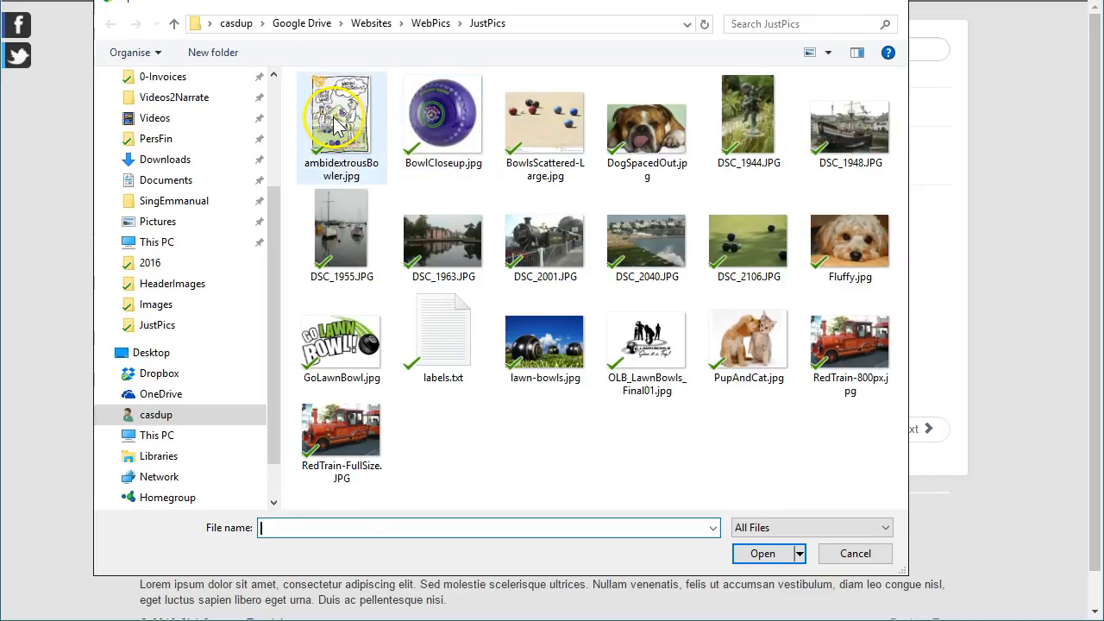
{"action": "left_click", "coordinate": [336, 125]}
{"action": "left_click", "coordinate": [763, 554]}
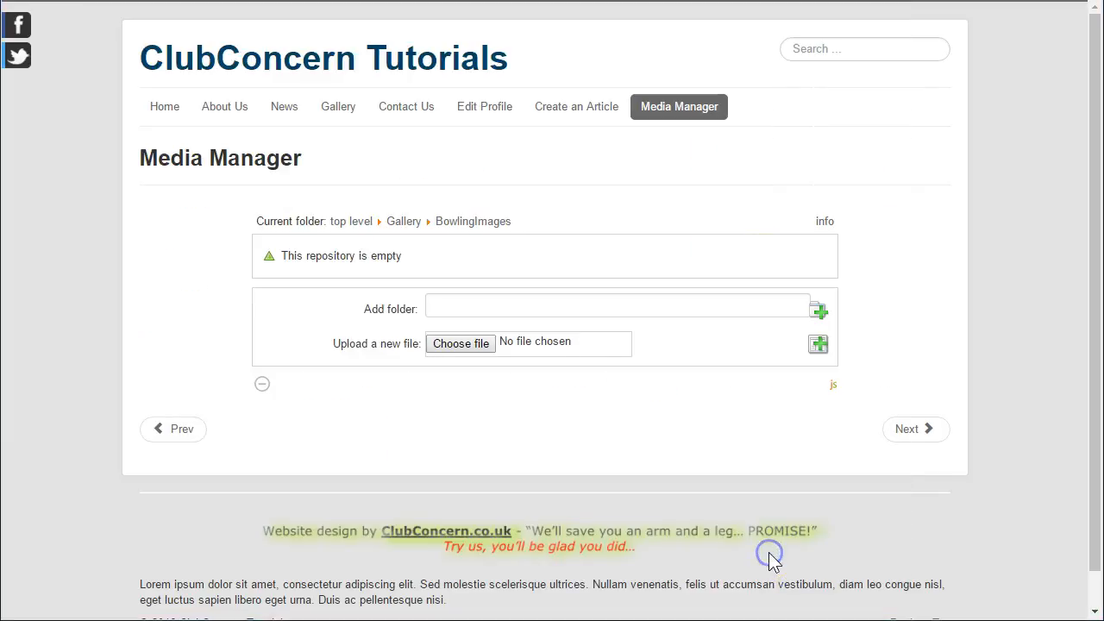
{"action": "left_click", "coordinate": [821, 345]}
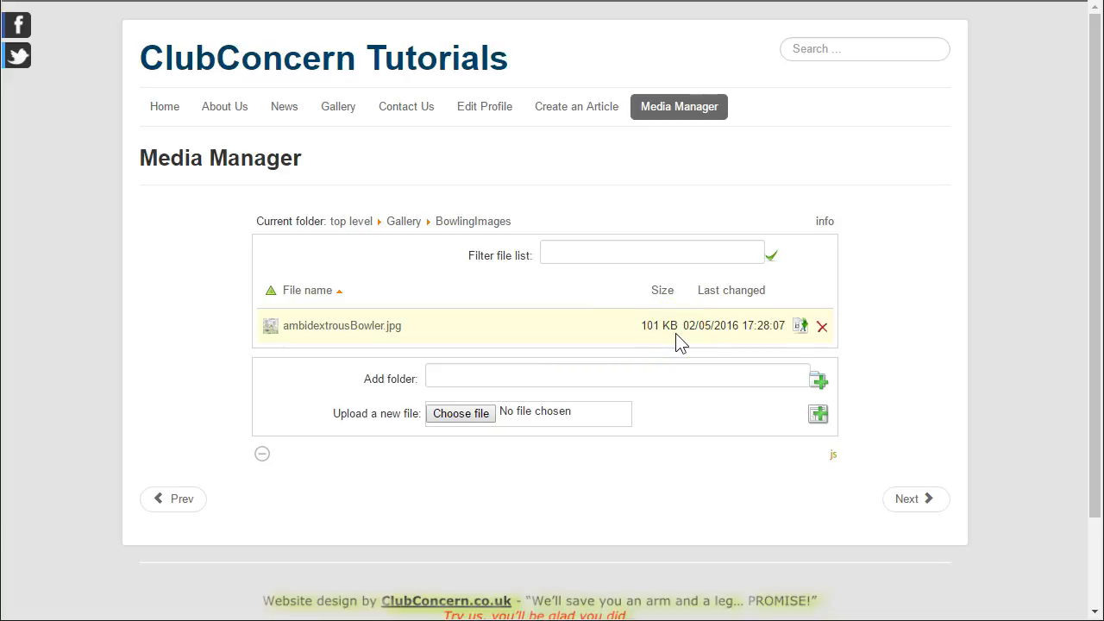
- Upload BowlCloseup.jpg from JustPics to BowlingImages, switching the file chooser to the details view
{"action": "left_click", "coordinate": [460, 416]}
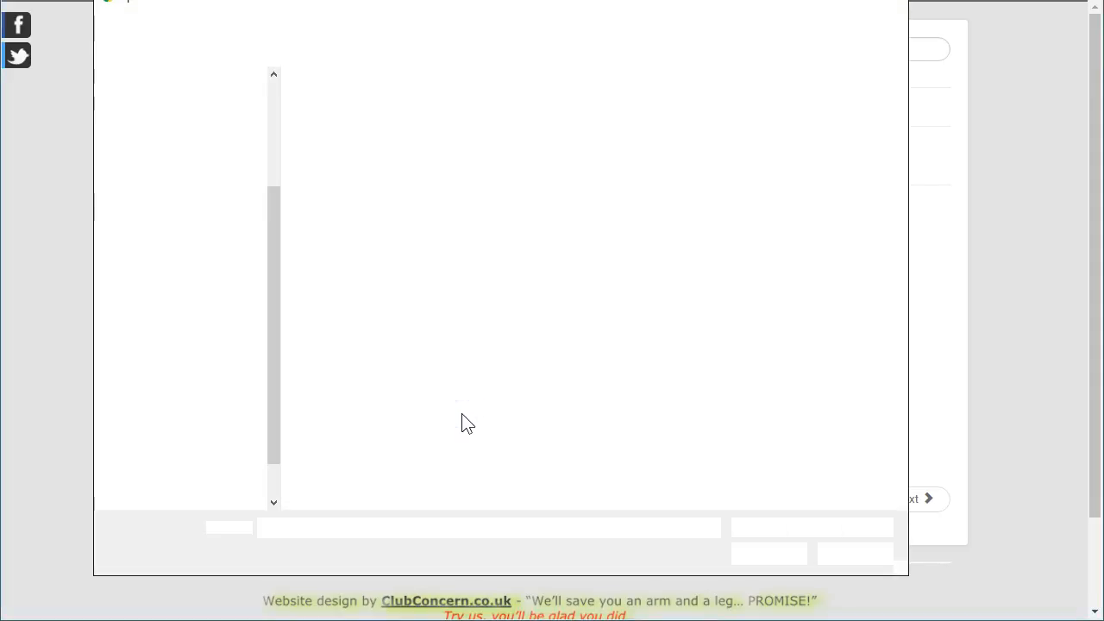
{"action": "left_click", "coordinate": [441, 226]}
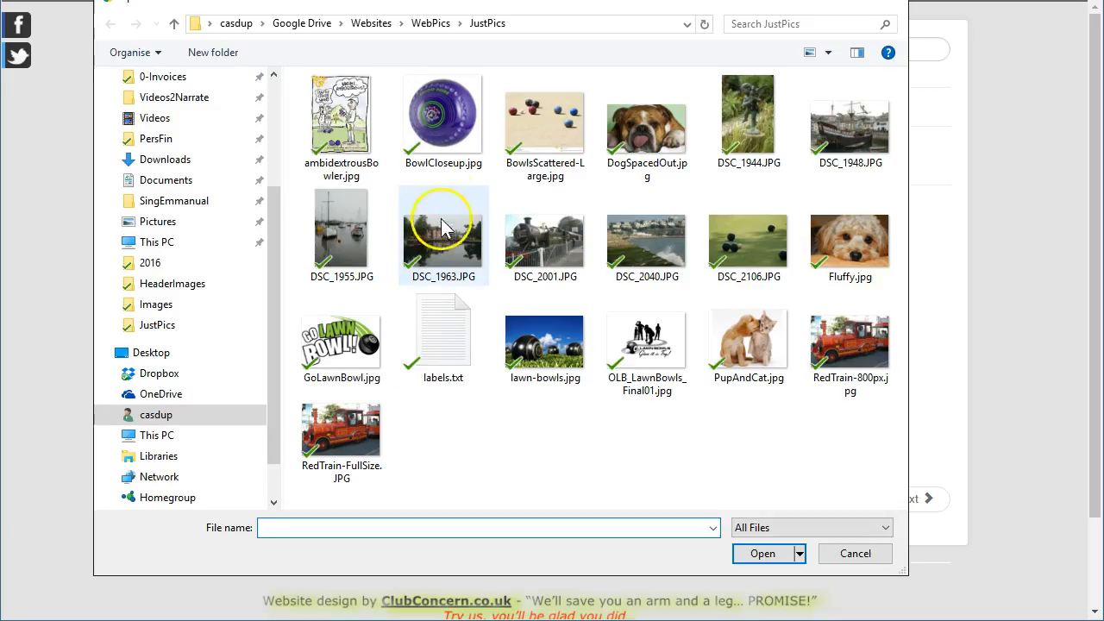
{"action": "left_click", "coordinate": [440, 117]}
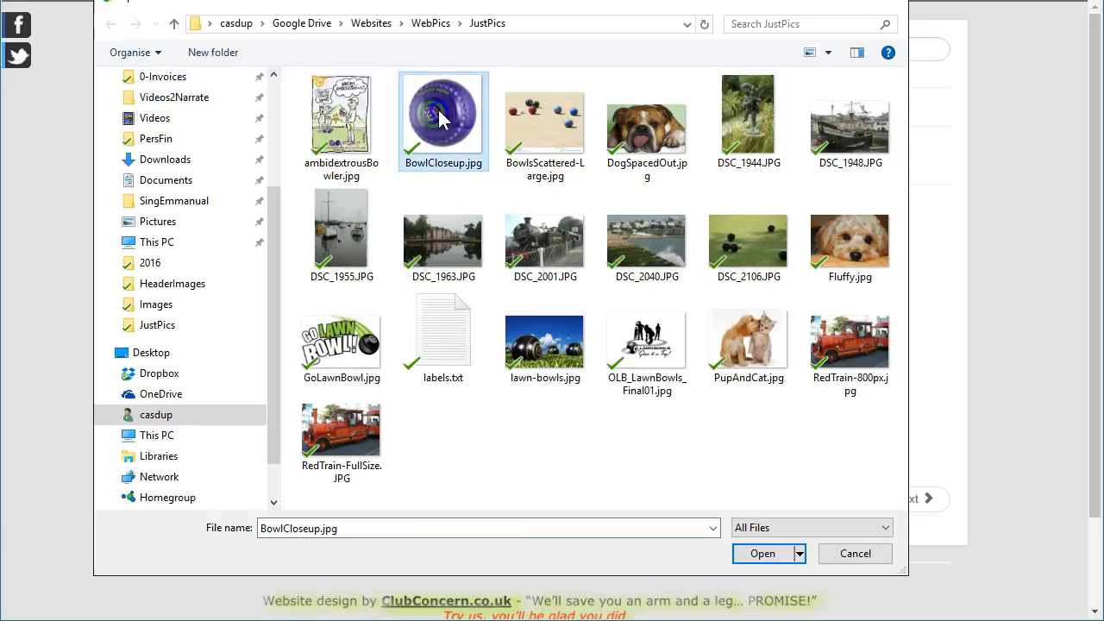
{"action": "left_click", "coordinate": [762, 555]}
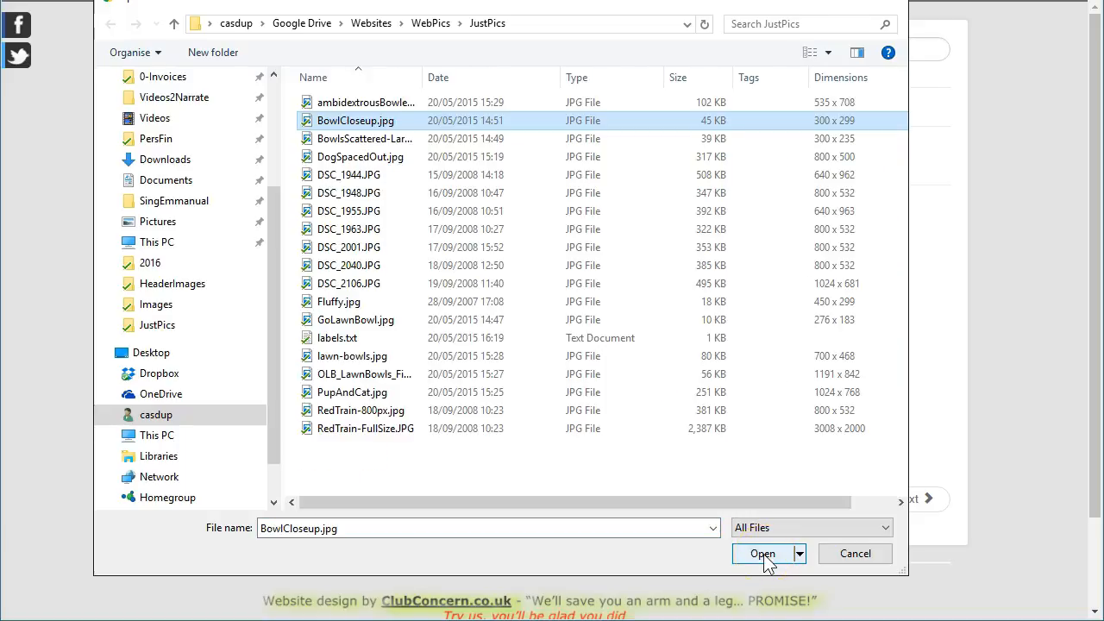
{"action": "left_click", "coordinate": [762, 555]}
{"action": "left_click", "coordinate": [818, 413]}
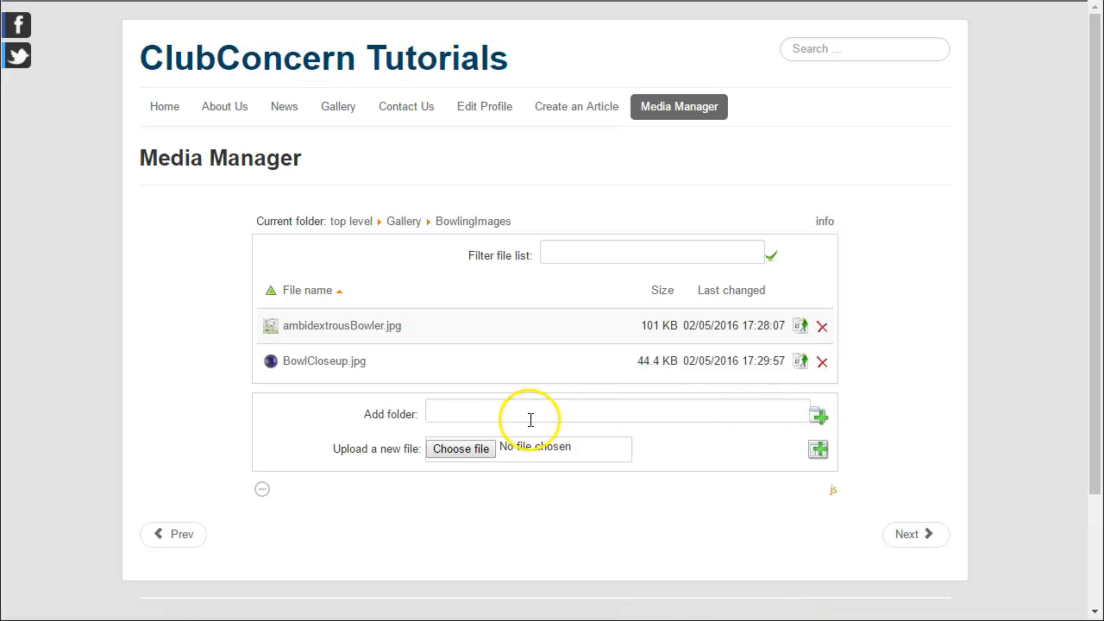
- Widen the Name column to fit the full file names and upload BowlsScattered-Large.jpg to BowlingImages
{"action": "left_click", "coordinate": [463, 450]}
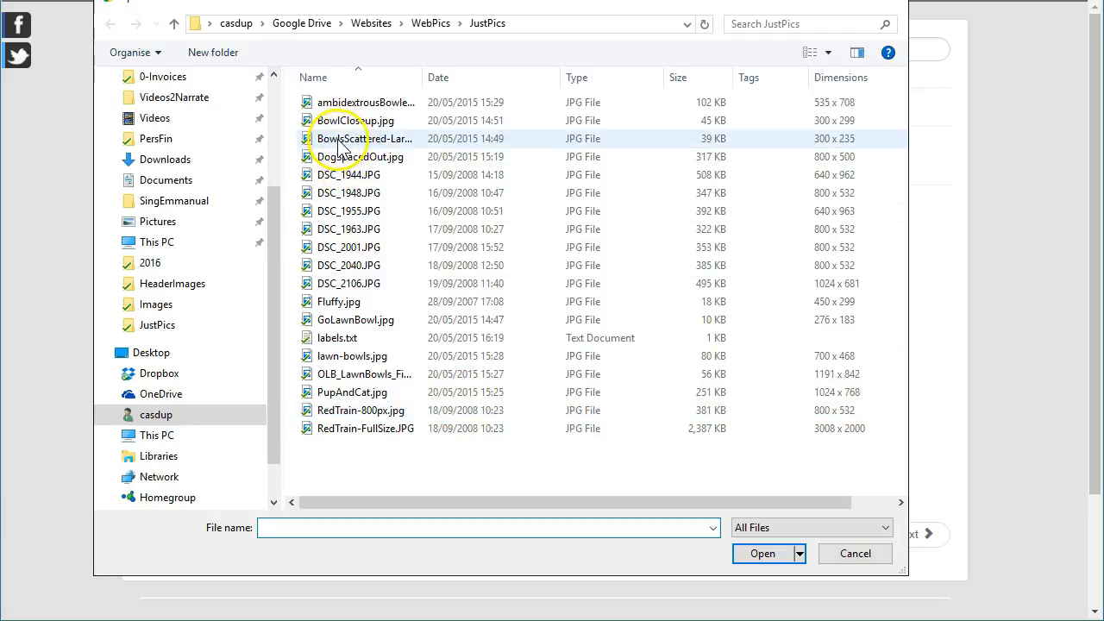
{"action": "double_click", "coordinate": [422, 77]}
{"action": "left_click", "coordinate": [345, 138]}
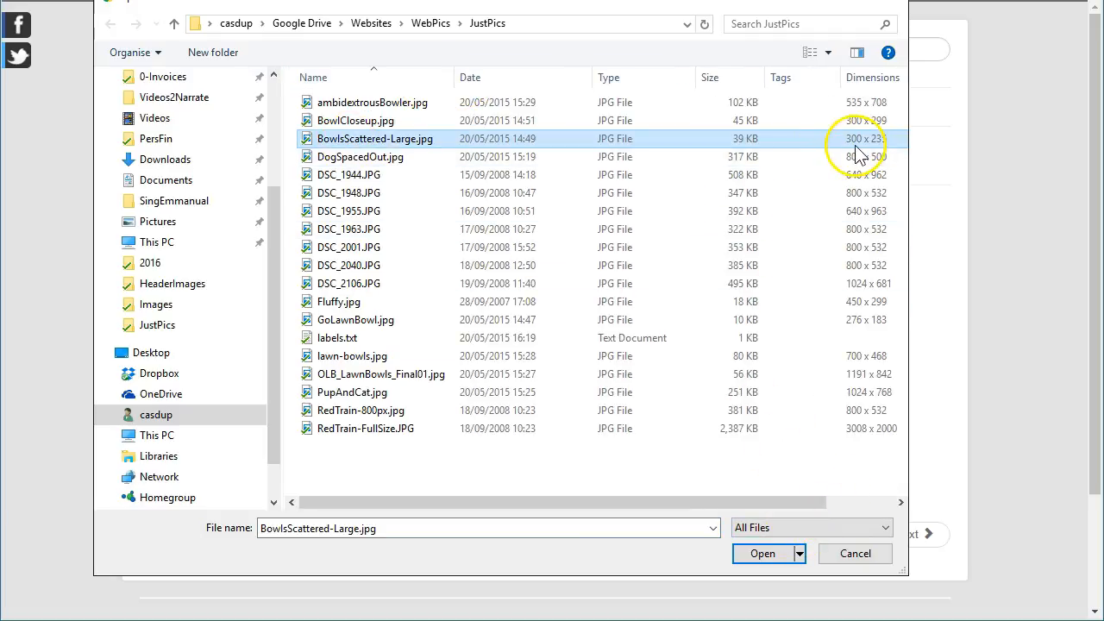
{"action": "left_click", "coordinate": [764, 555]}
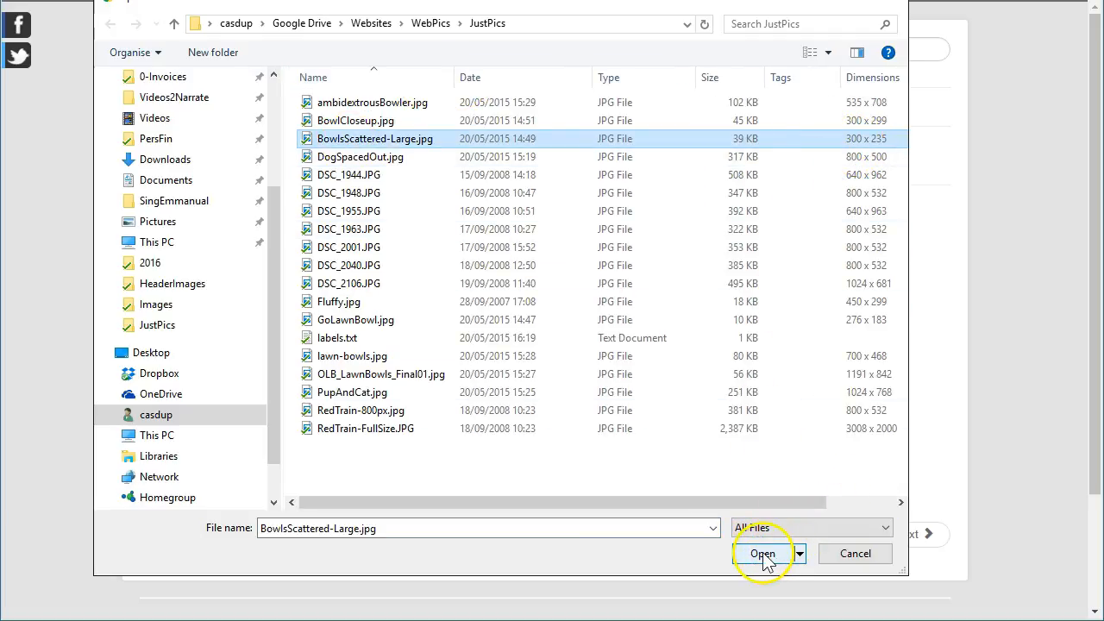
{"action": "left_click", "coordinate": [818, 450]}
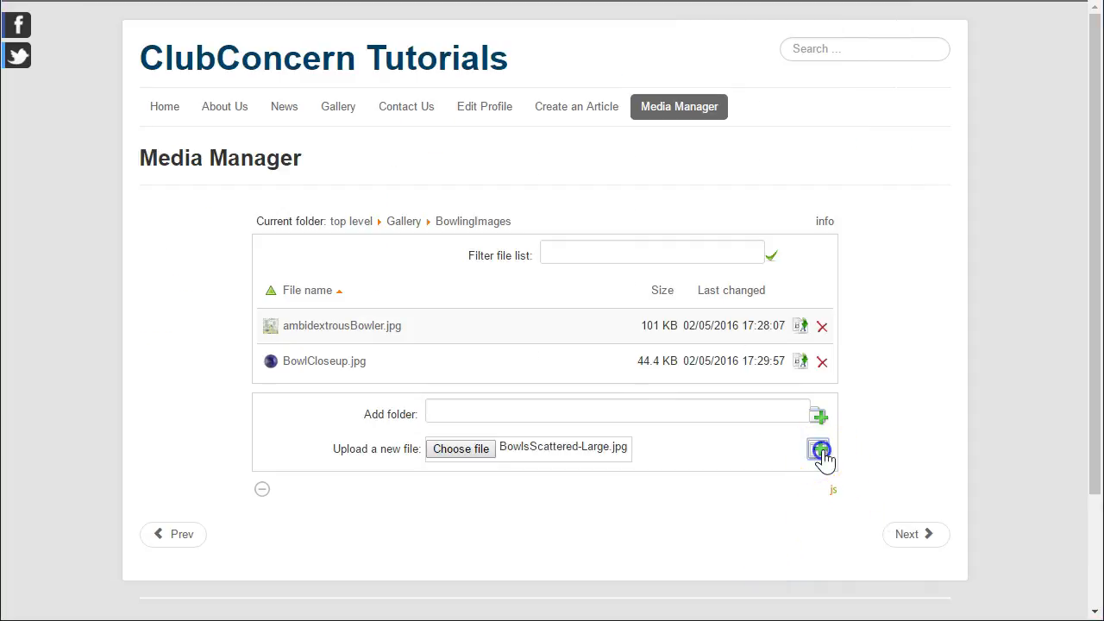
- Upload GoLawnBowl.jpg from JustPics to the BowlingImages folder
{"action": "left_click", "coordinate": [467, 488]}
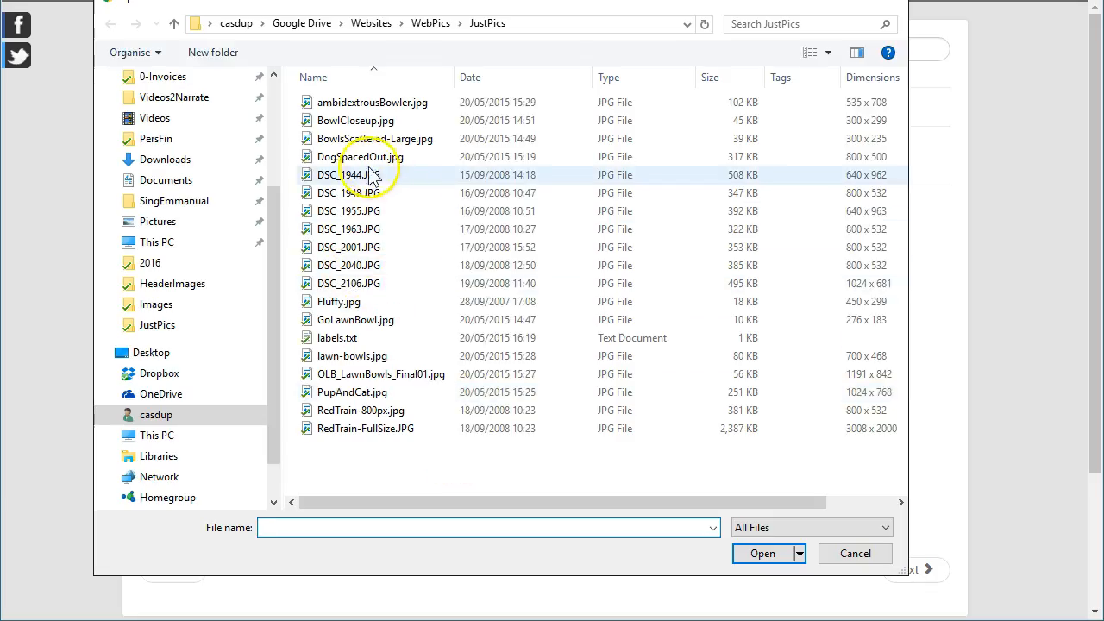
{"action": "left_click", "coordinate": [354, 322]}
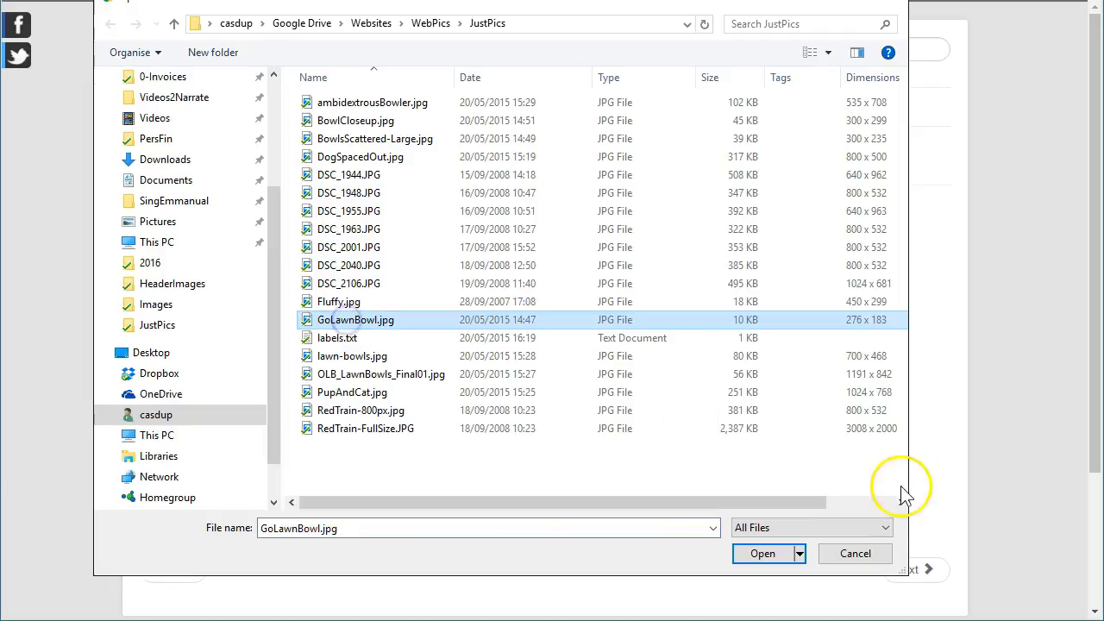
{"action": "left_click", "coordinate": [762, 554]}
{"action": "left_click", "coordinate": [817, 484]}
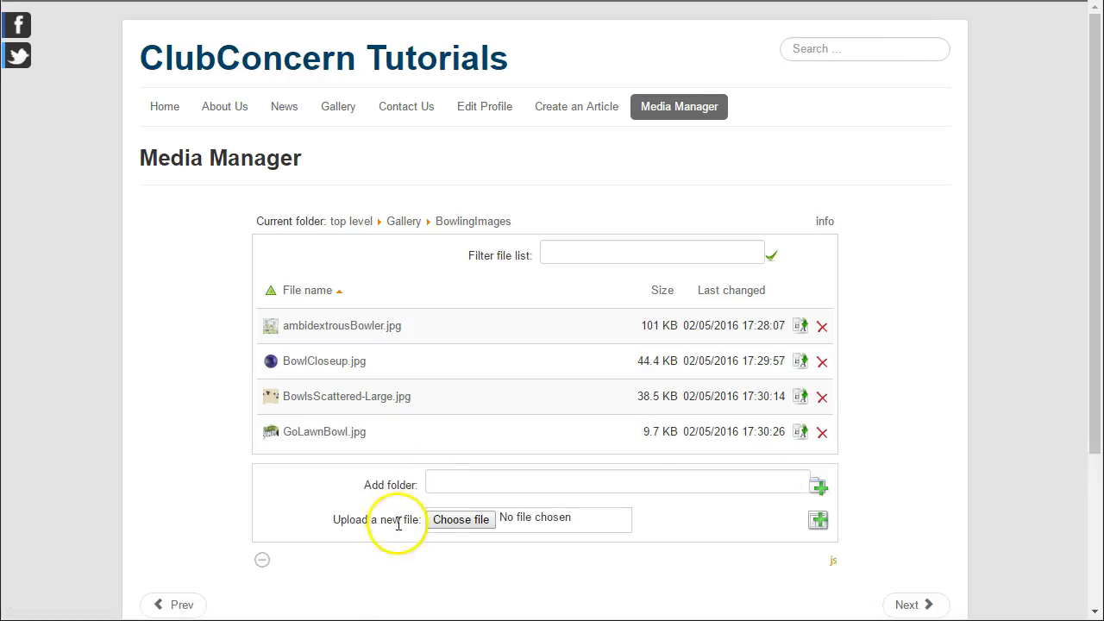
- Upload lawn-bowls.jpg from JustPics to the BowlingImages folder
{"action": "left_click", "coordinate": [444, 519]}
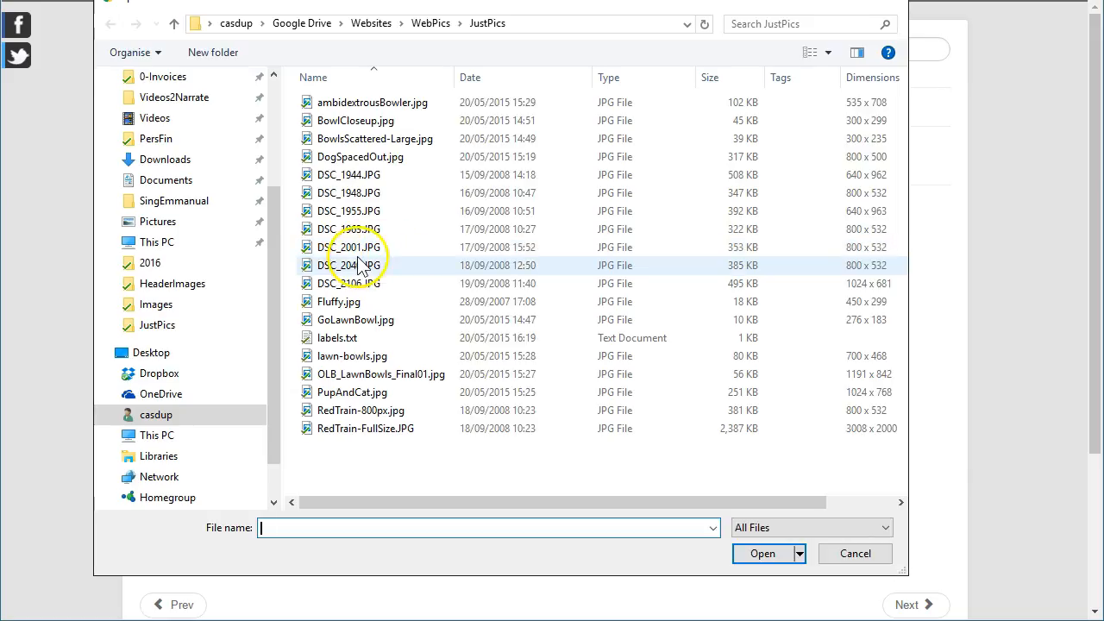
{"action": "left_click", "coordinate": [345, 357]}
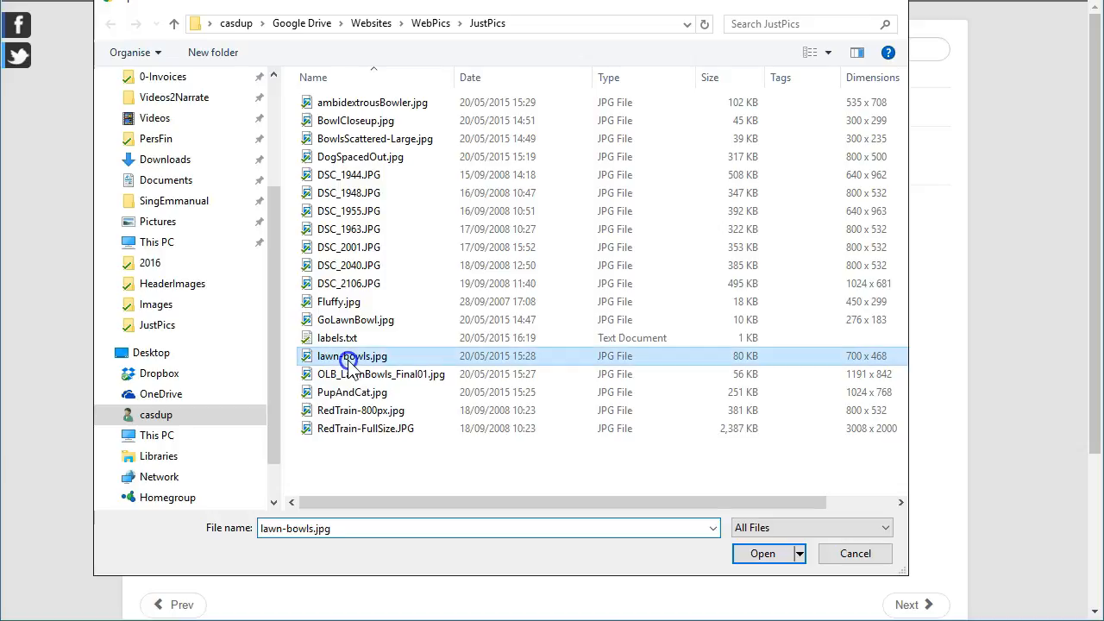
{"action": "left_click", "coordinate": [762, 554]}
{"action": "left_click", "coordinate": [818, 520]}
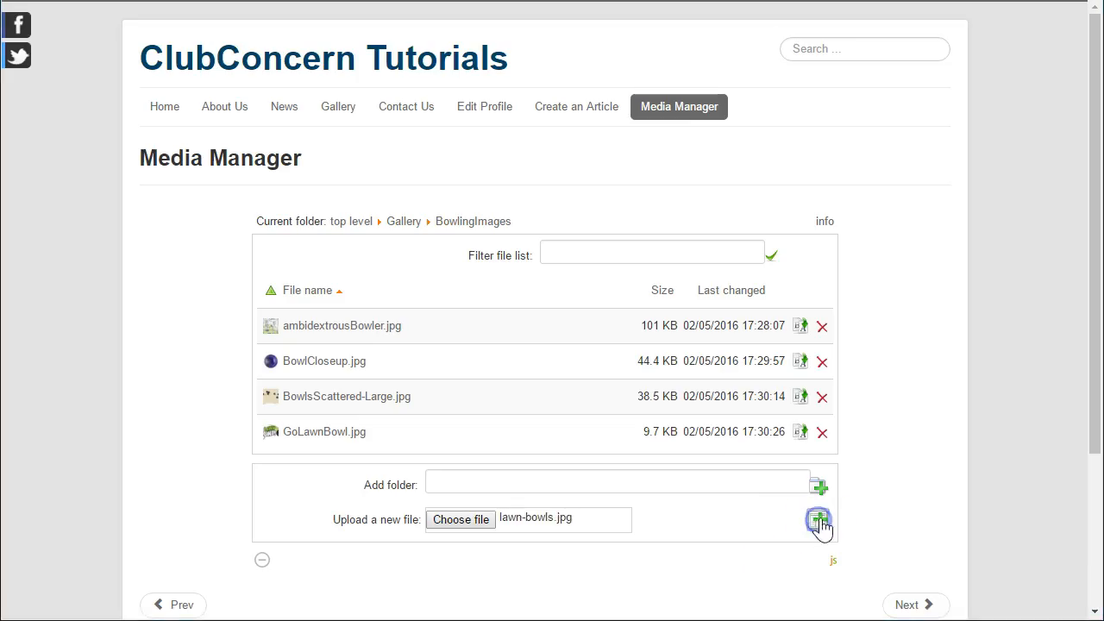
{"action": "left_click", "coordinate": [183, 348]}
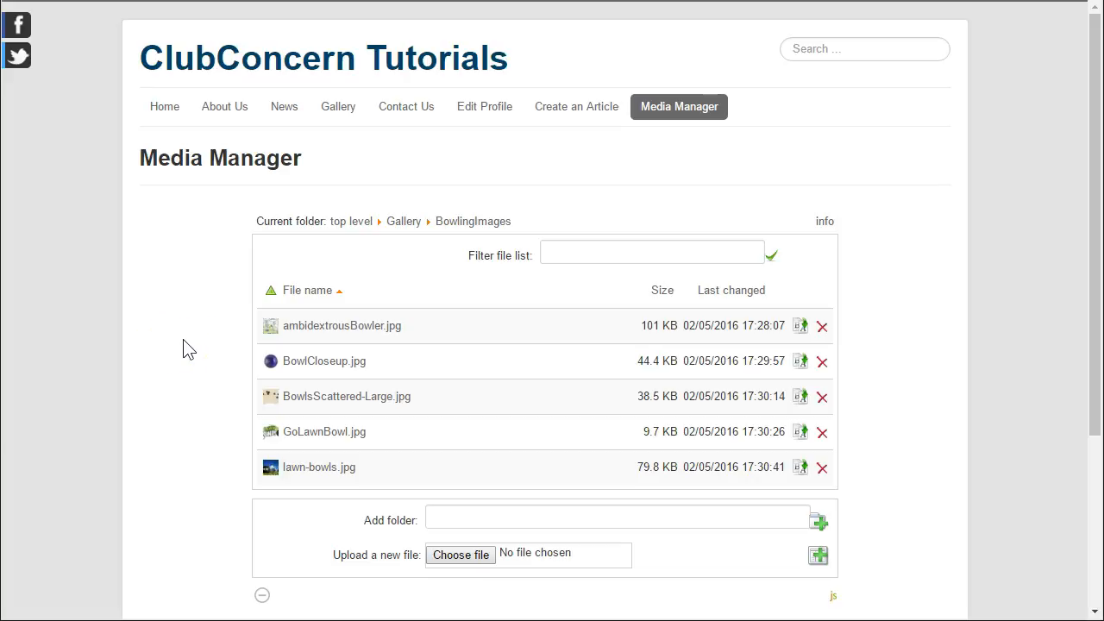
{"action": "left_click", "coordinate": [178, 336]}
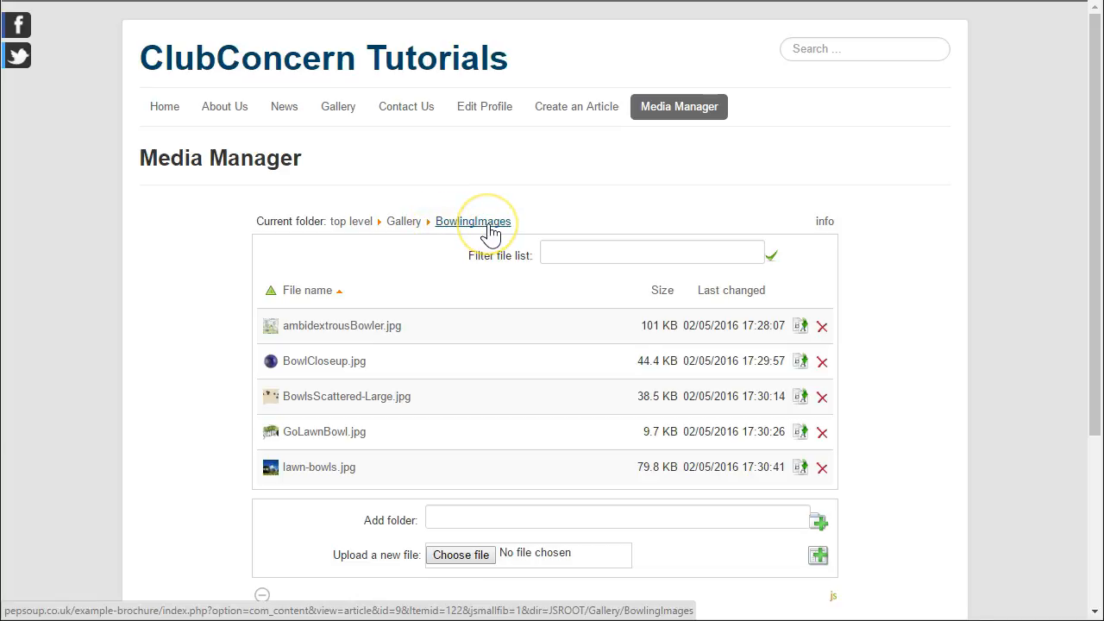
{"action": "left_click", "coordinate": [446, 231]}
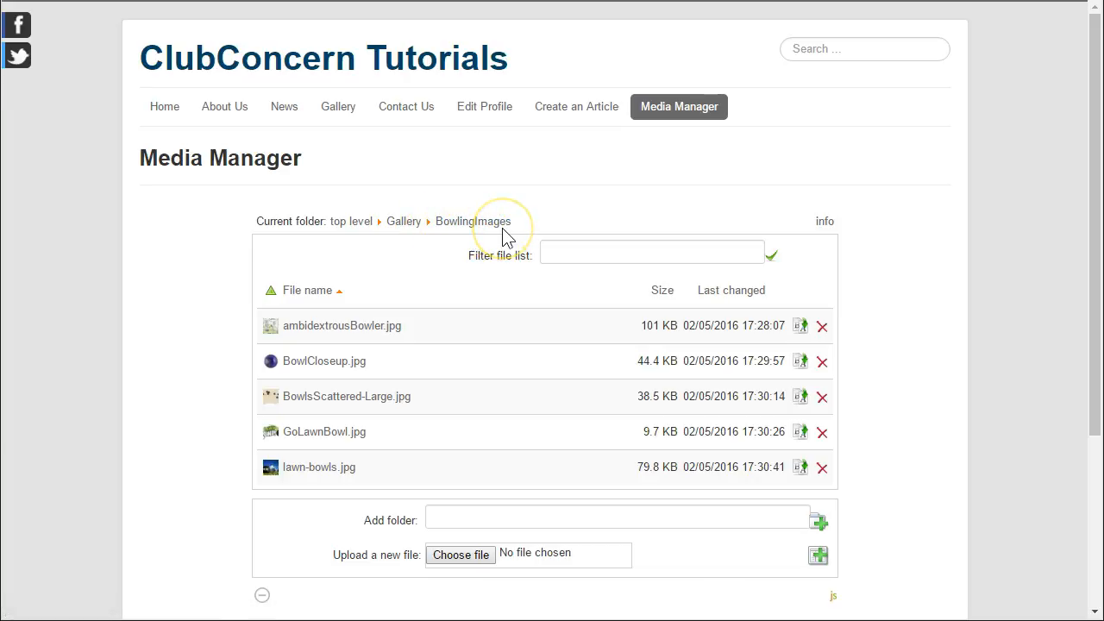
{"action": "left_click", "coordinate": [565, 222]}
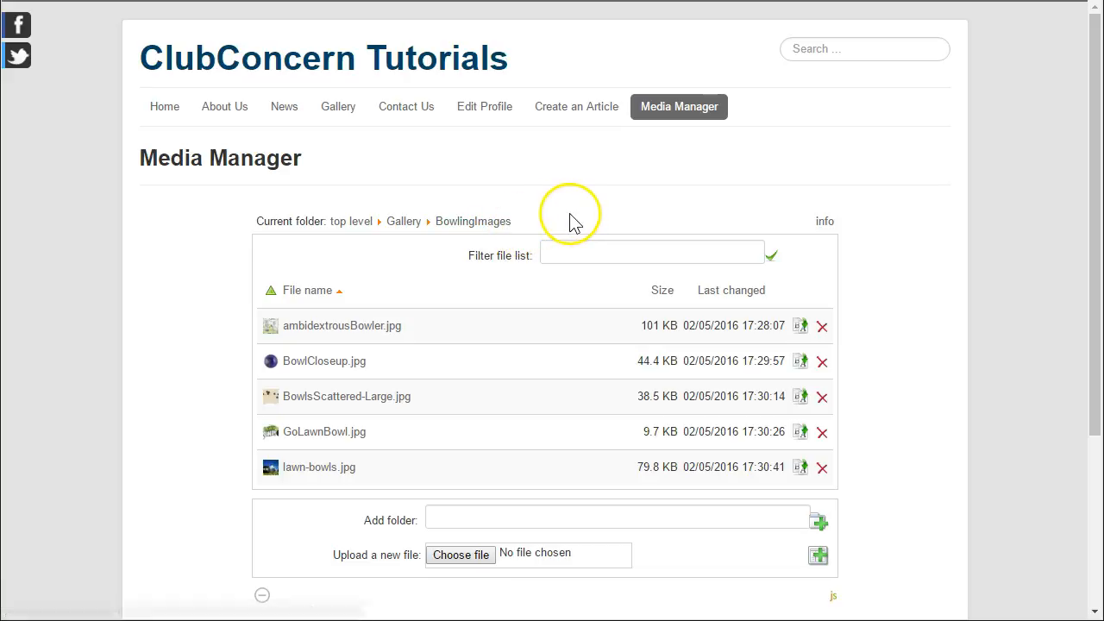
{"action": "left_click", "coordinate": [628, 193]}
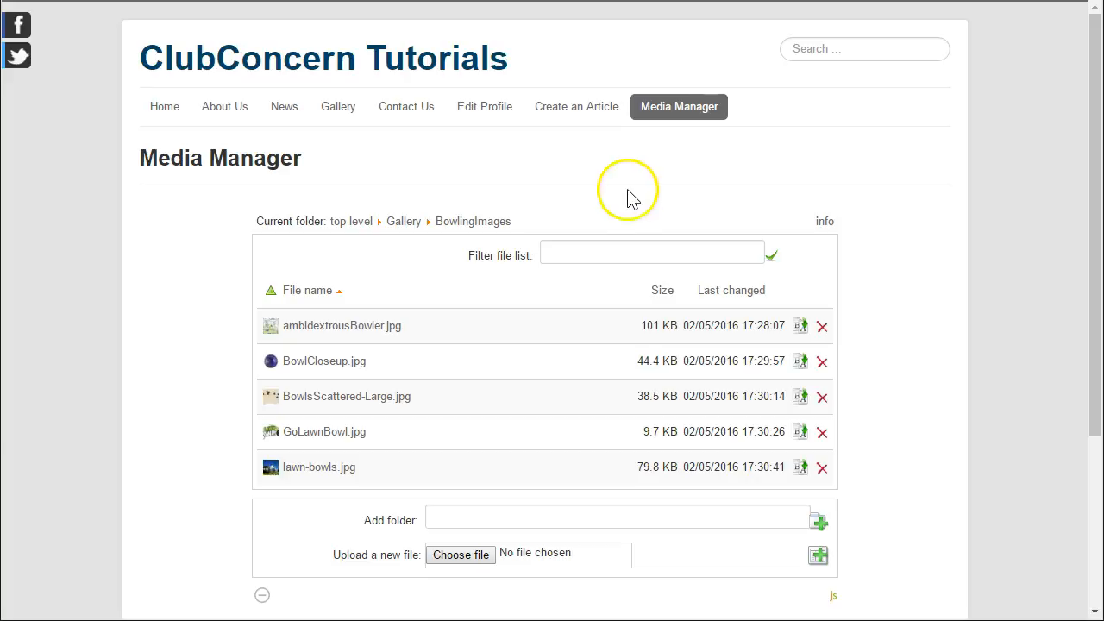
- Start a new article on the site and title it "Bowling Images"
{"action": "left_click", "coordinate": [576, 110]}
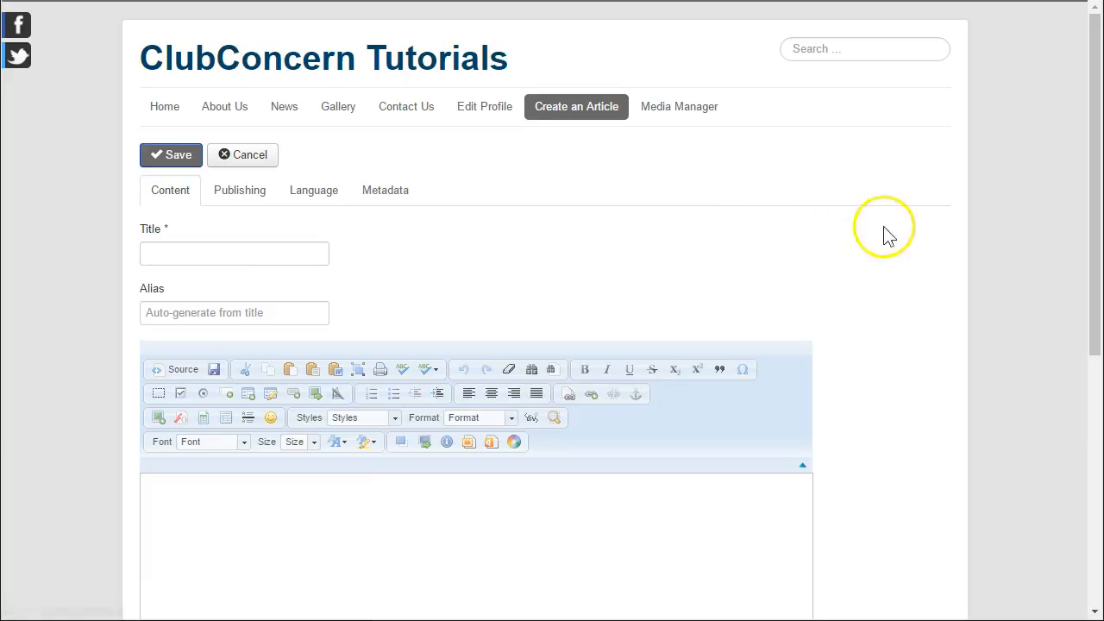
{"action": "scroll", "coordinate": [888, 237], "scroll_direction": "down", "scroll_amount": 1}
{"action": "scroll", "coordinate": [907, 235], "scroll_direction": "down", "scroll_amount": 1}
{"action": "scroll", "coordinate": [908, 235], "scroll_direction": "up", "scroll_amount": 1}
{"action": "left_click", "coordinate": [303, 167]}
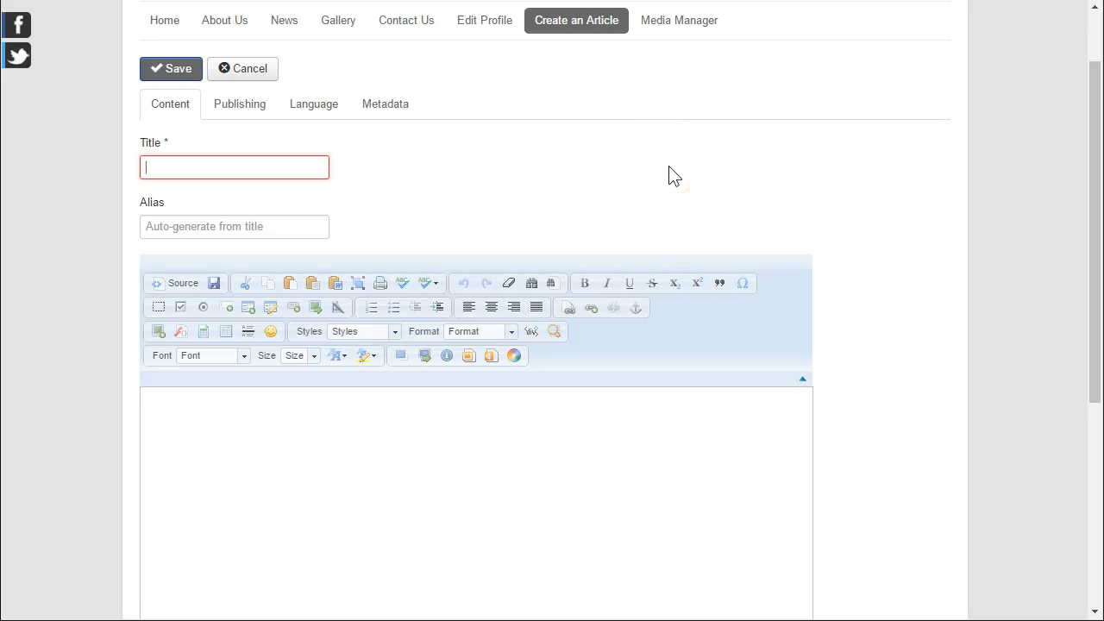
{"action": "type", "text": "Bow"}
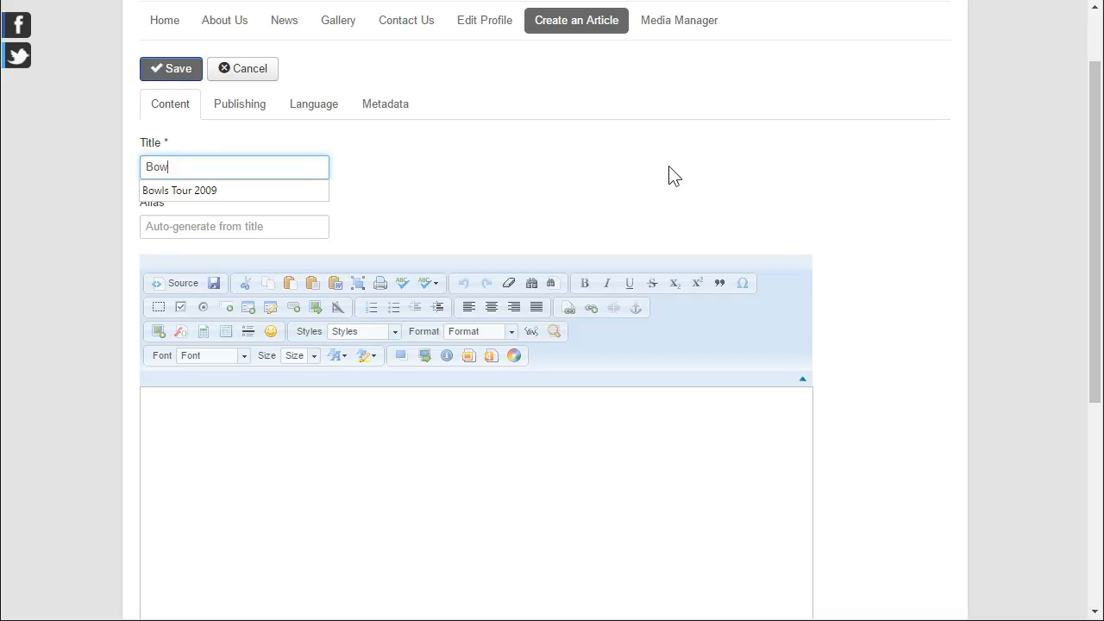
{"action": "type", "text": "ling Images"}
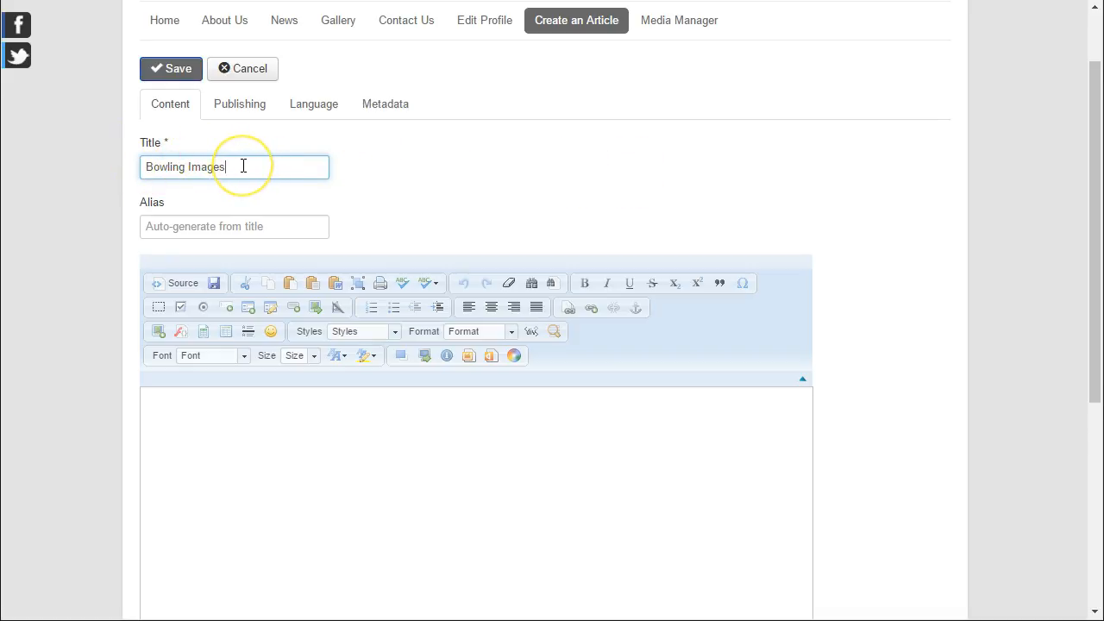
- Enter the gallery tag {gallery}Gallery/BowlingImages{/gallery} as the article's body text
{"action": "left_click", "coordinate": [510, 404]}
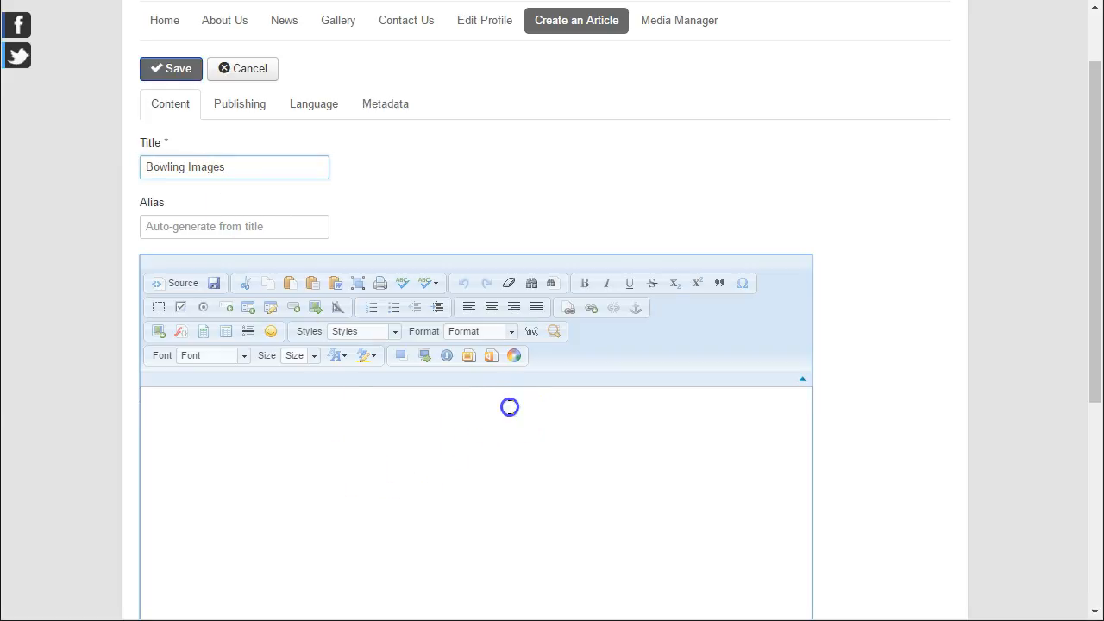
{"action": "scroll", "coordinate": [871, 396], "scroll_direction": "down", "scroll_amount": 1}
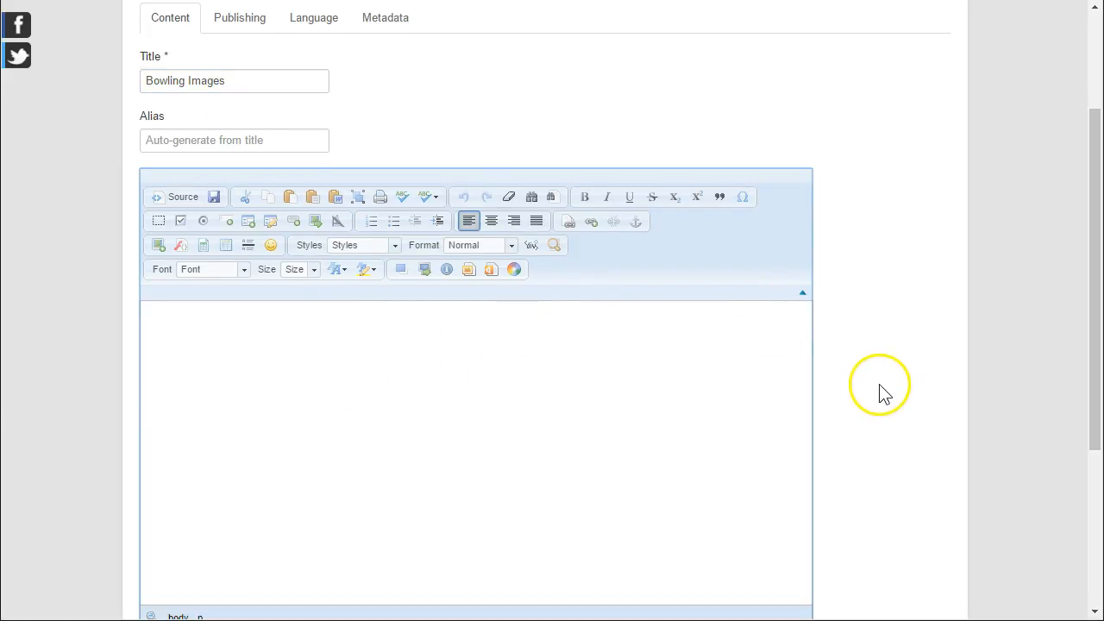
{"action": "scroll", "coordinate": [453, 362], "scroll_direction": "down", "scroll_amount": 1}
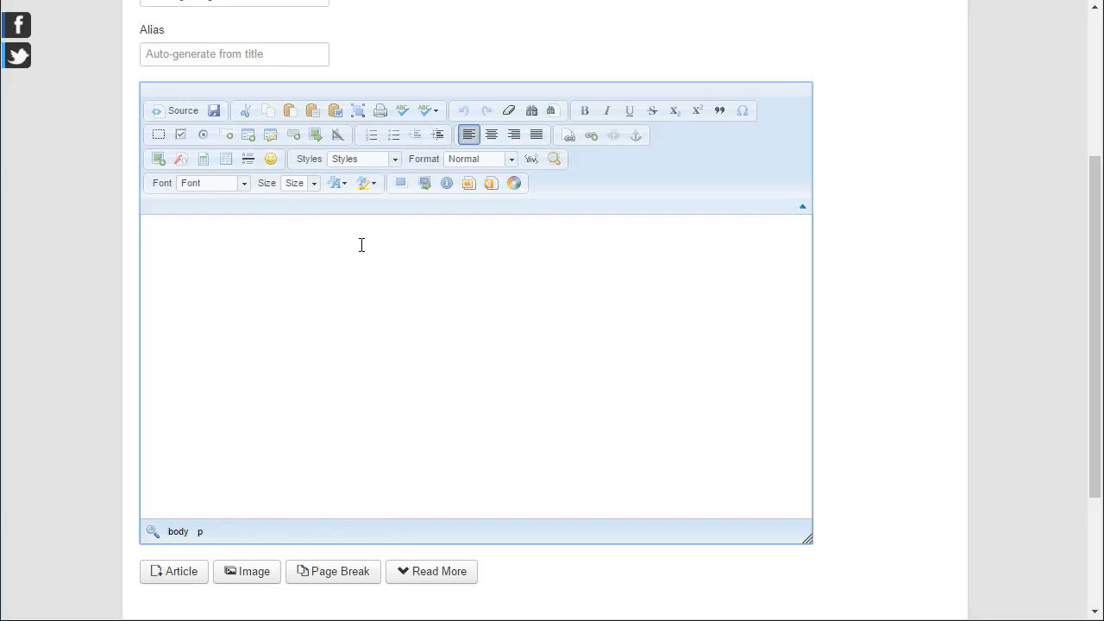
{"action": "type", "text": "{gallery"}
{"action": "type", "text": "}"}
{"action": "type", "text": "Galler"}
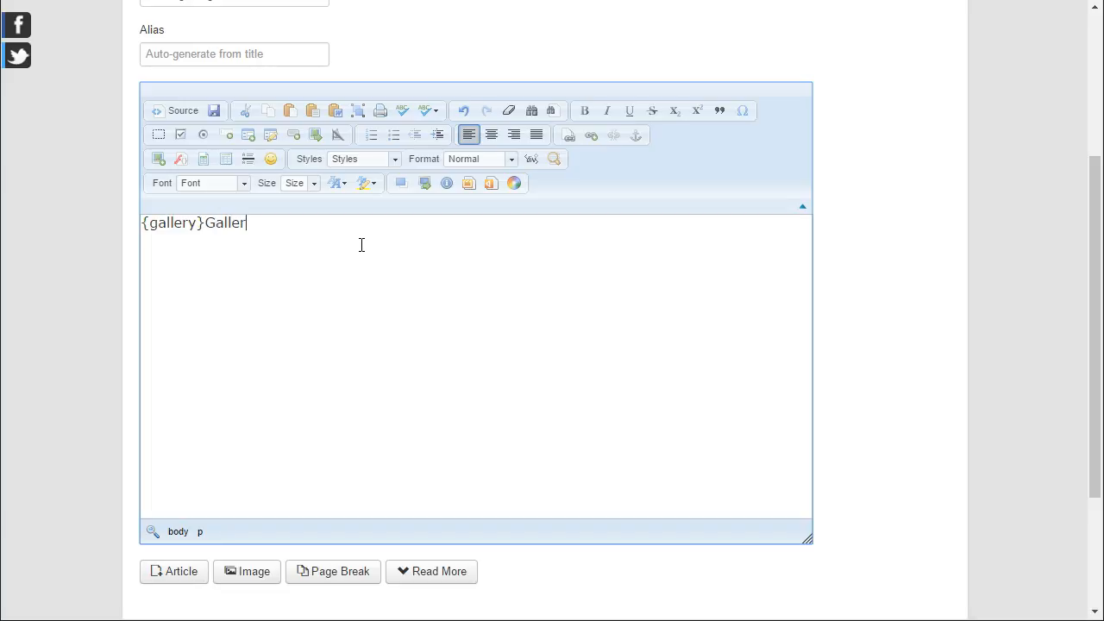
{"action": "type", "text": "y/BowlingImages{/"}
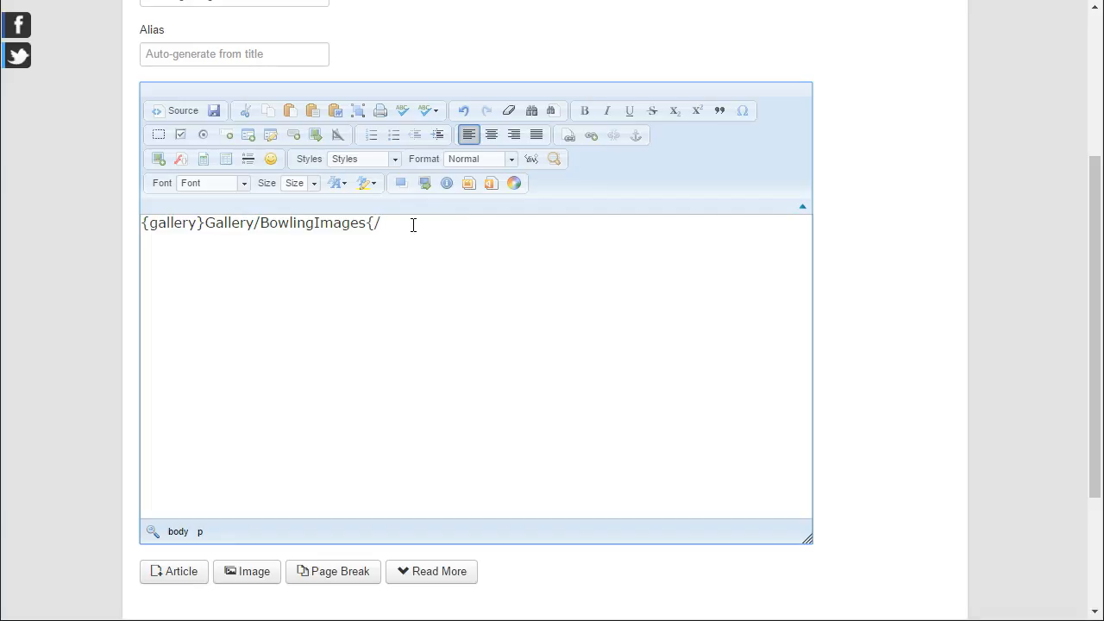
{"action": "type", "text": "gallery}"}
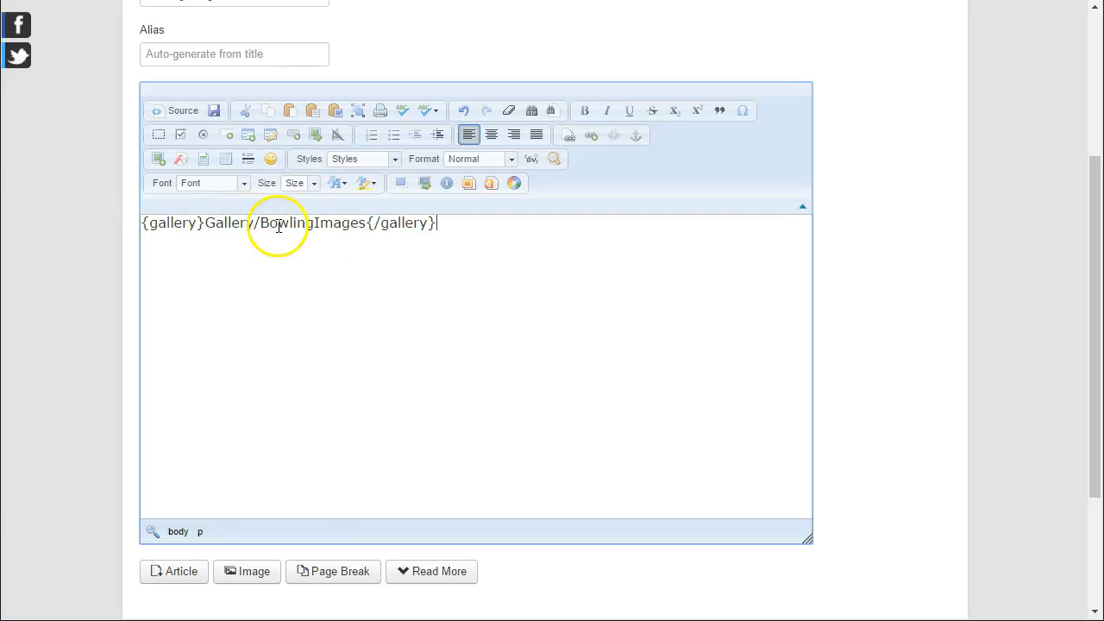
- Assign the article to the Gallery category and save it
{"action": "scroll", "coordinate": [276, 223], "scroll_direction": "up", "scroll_amount": 1}
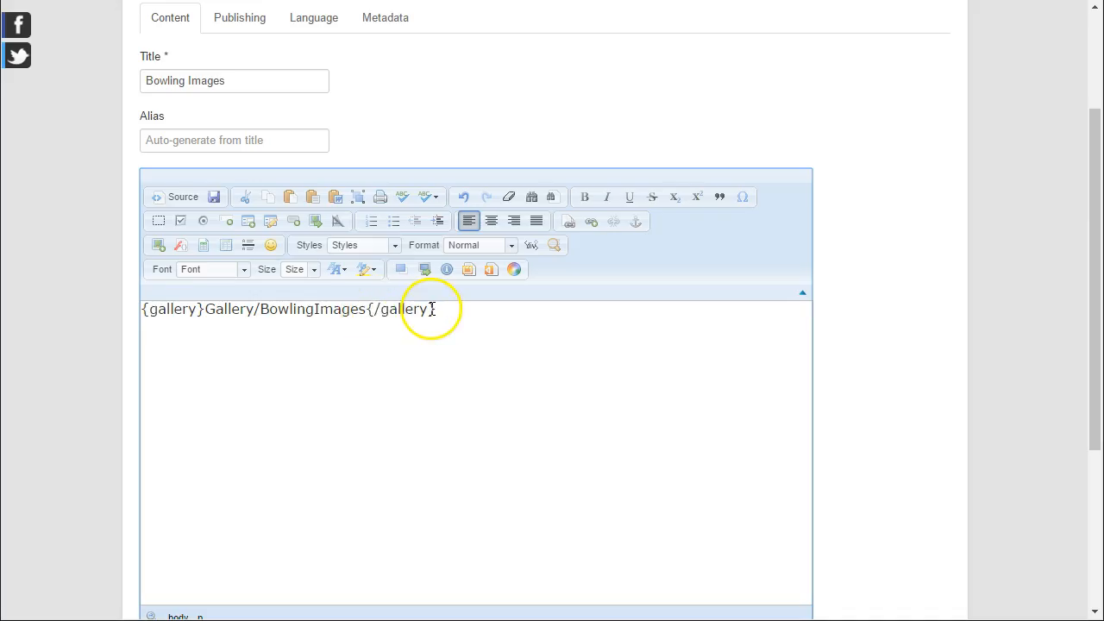
{"action": "scroll", "coordinate": [389, 152], "scroll_direction": "up", "scroll_amount": 1}
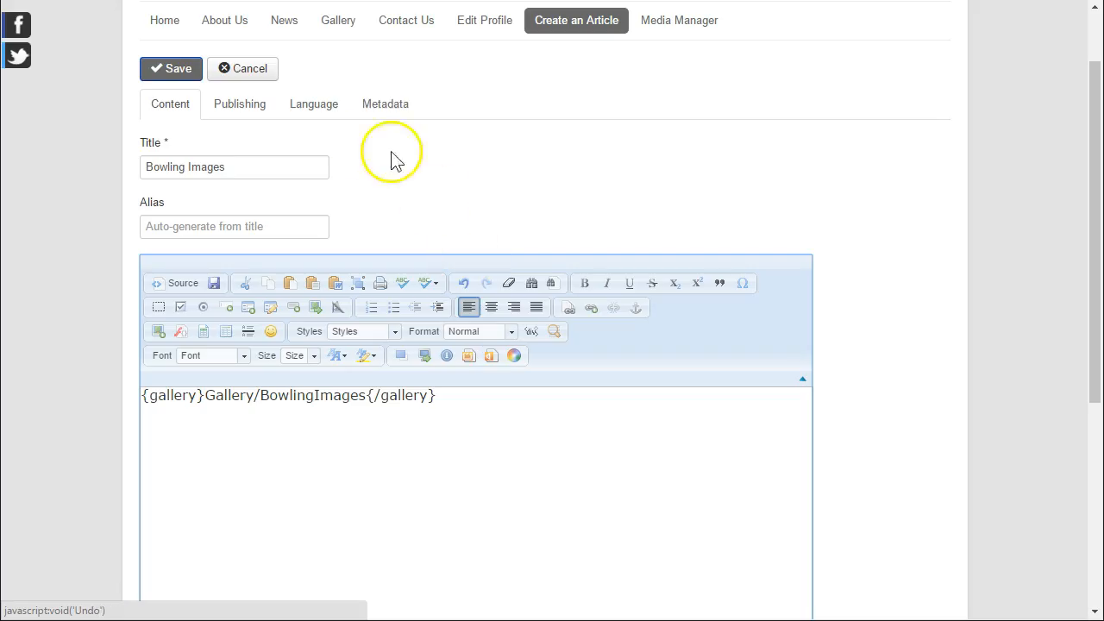
{"action": "left_click", "coordinate": [235, 110]}
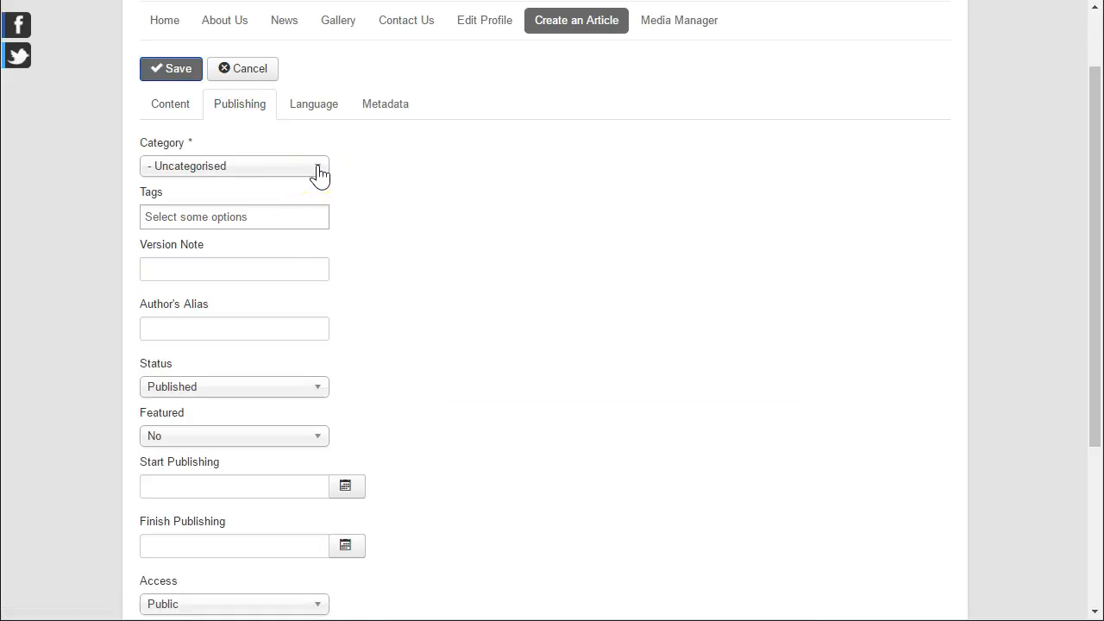
{"action": "left_click", "coordinate": [319, 172]}
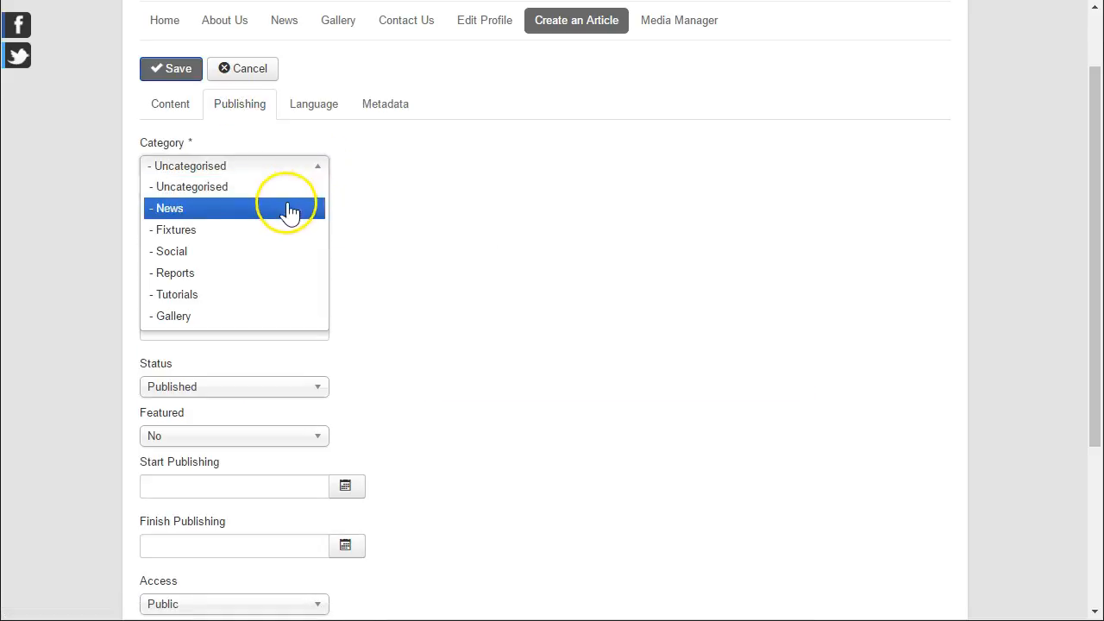
{"action": "left_click", "coordinate": [171, 318]}
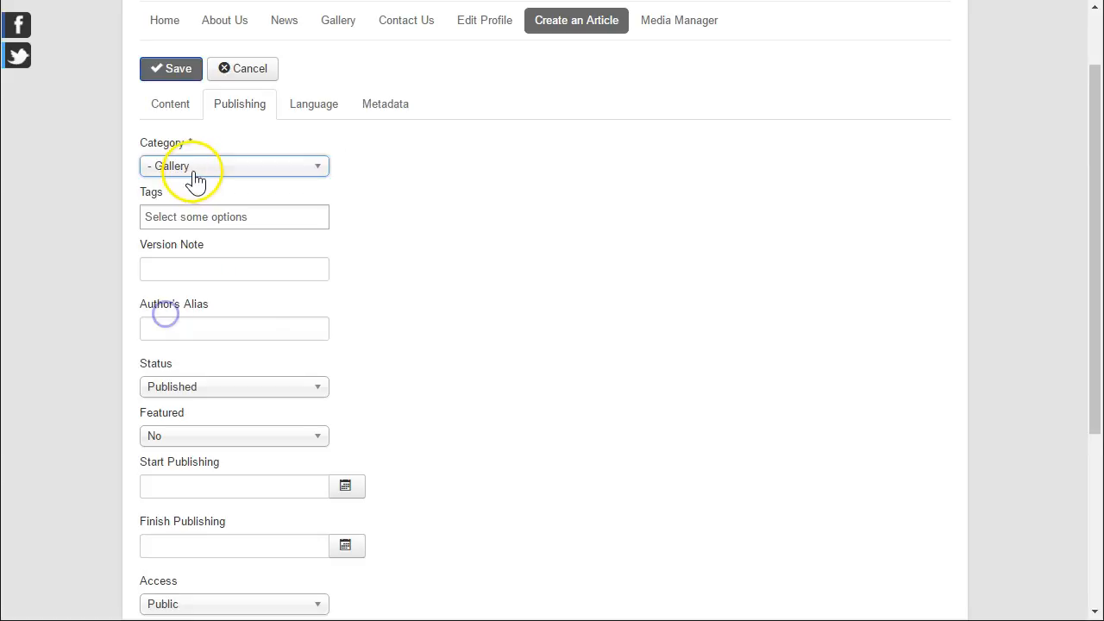
{"action": "scroll", "coordinate": [414, 190], "scroll_direction": "up", "scroll_amount": 1}
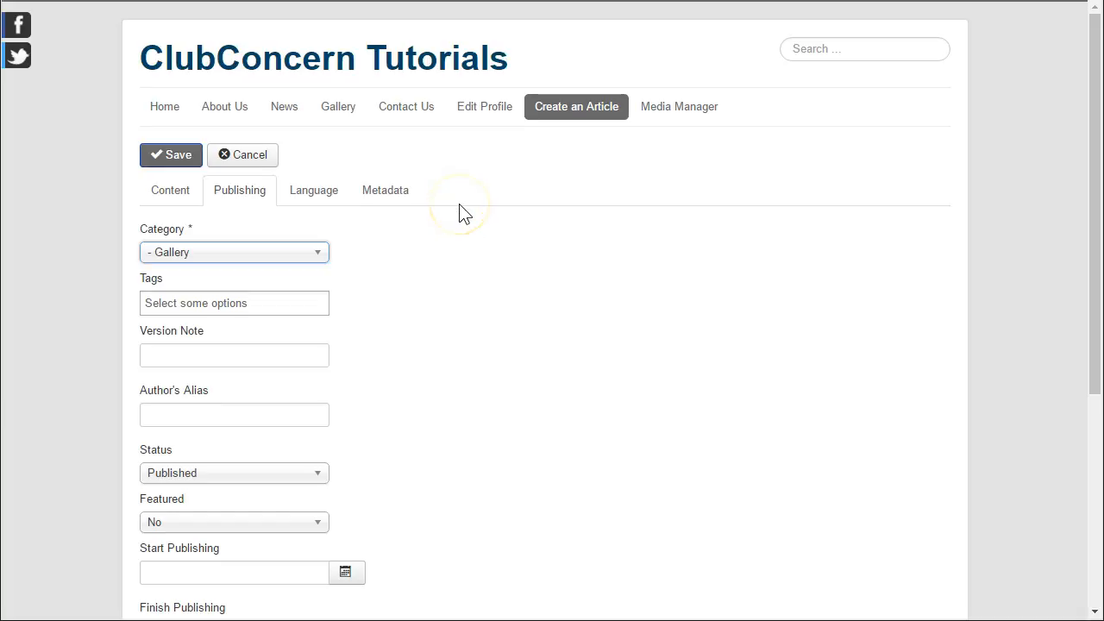
{"action": "left_click", "coordinate": [177, 157]}
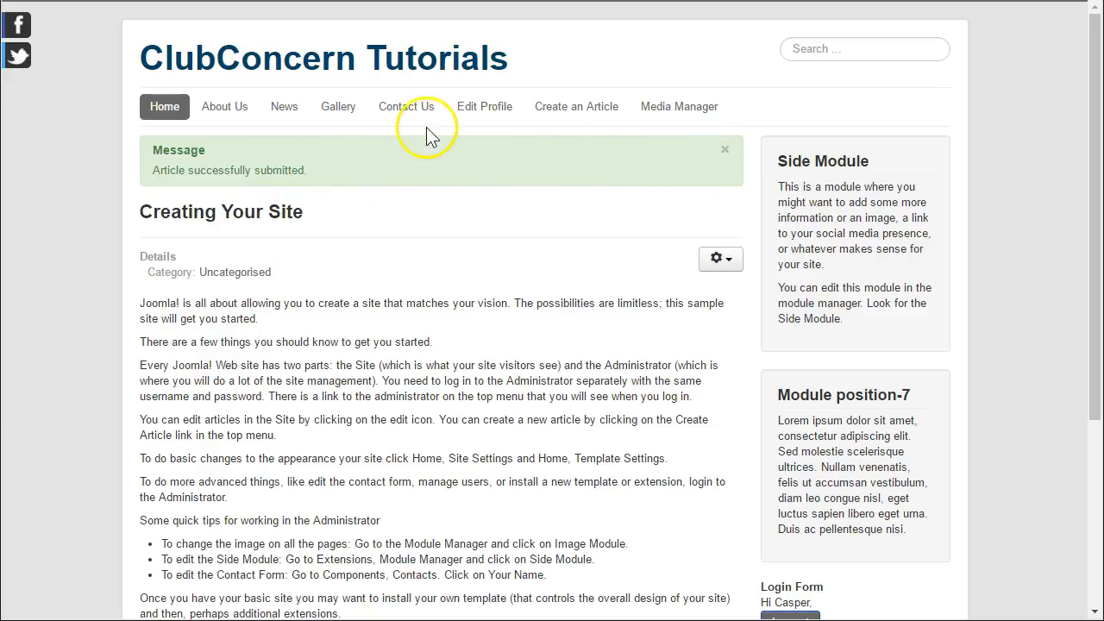
- Open the site's Gallery page and view the purple bowl picture enlarged, closing it again
{"action": "left_click", "coordinate": [334, 107]}
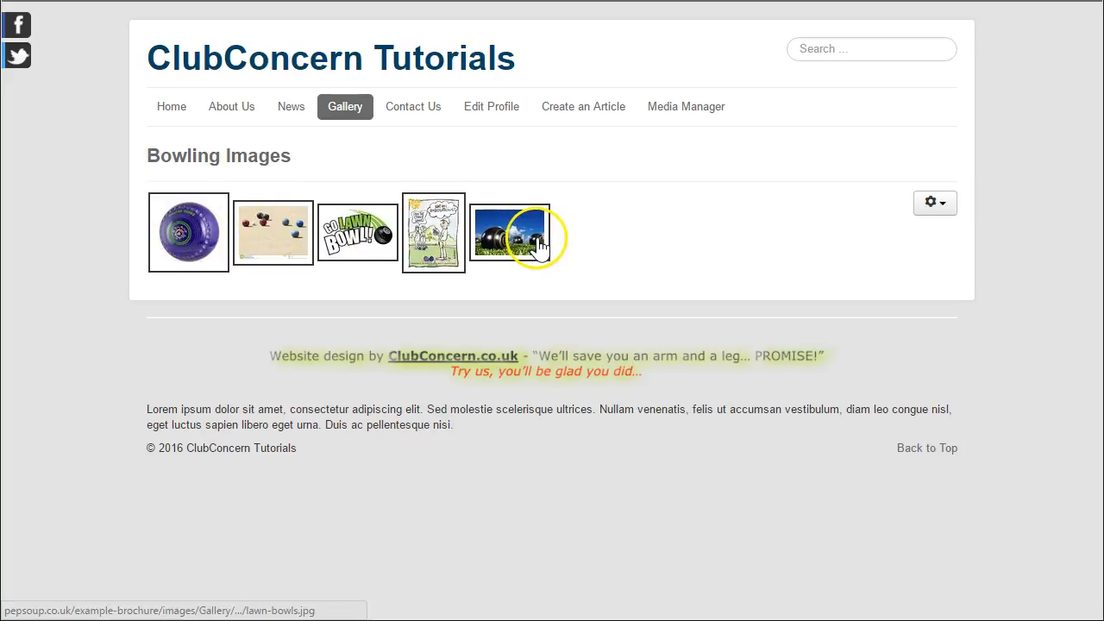
{"action": "left_click", "coordinate": [187, 243]}
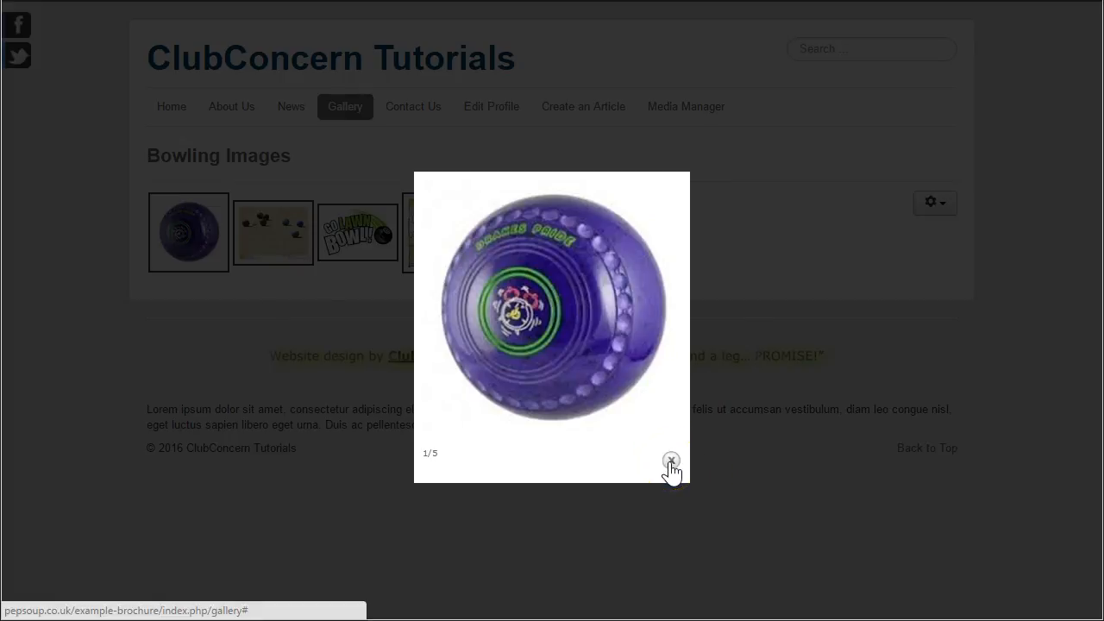
{"action": "left_click", "coordinate": [789, 282]}
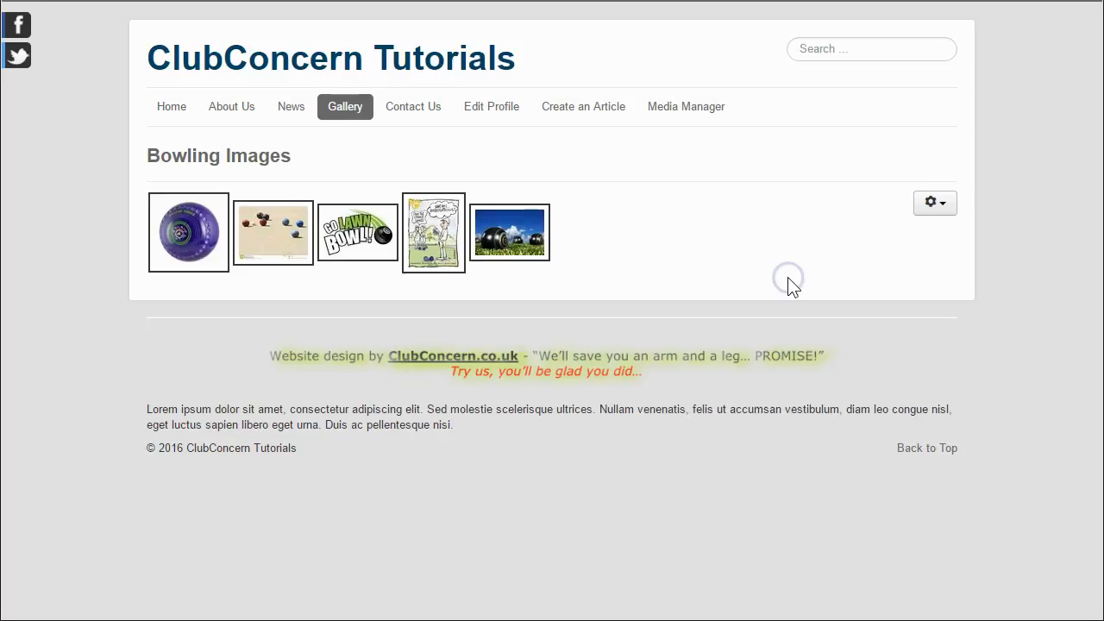
- Page through the enlarged pictures from the scattered bowls to the last one, and view the Go Lawn Bowl picture separately, closing each view
{"action": "left_click", "coordinate": [266, 233]}
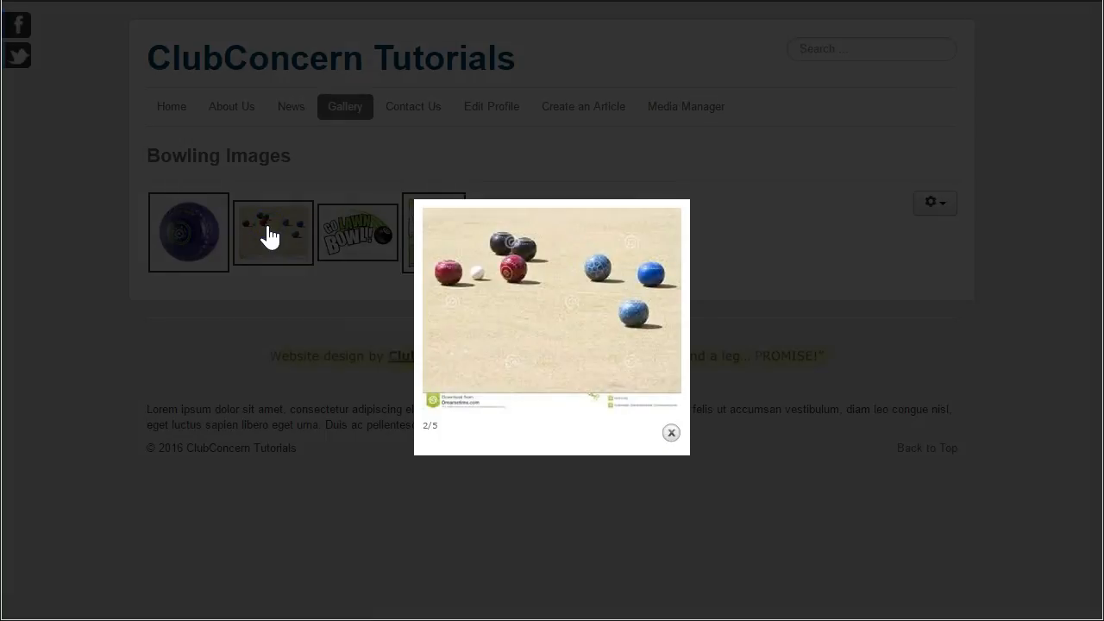
{"action": "left_click", "coordinate": [667, 249]}
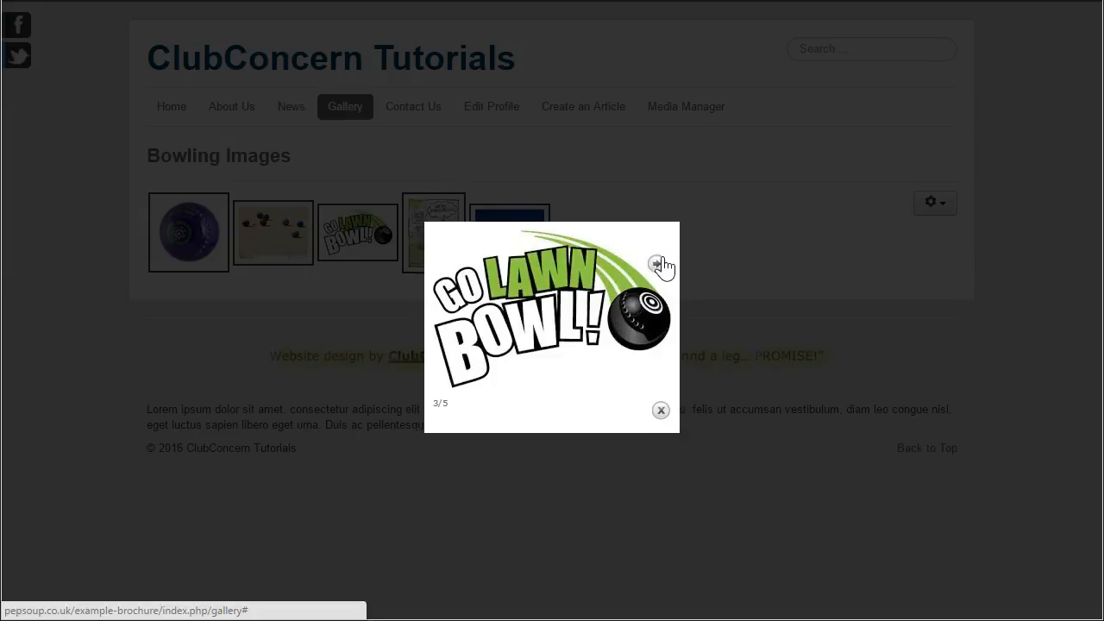
{"action": "left_click", "coordinate": [658, 263]}
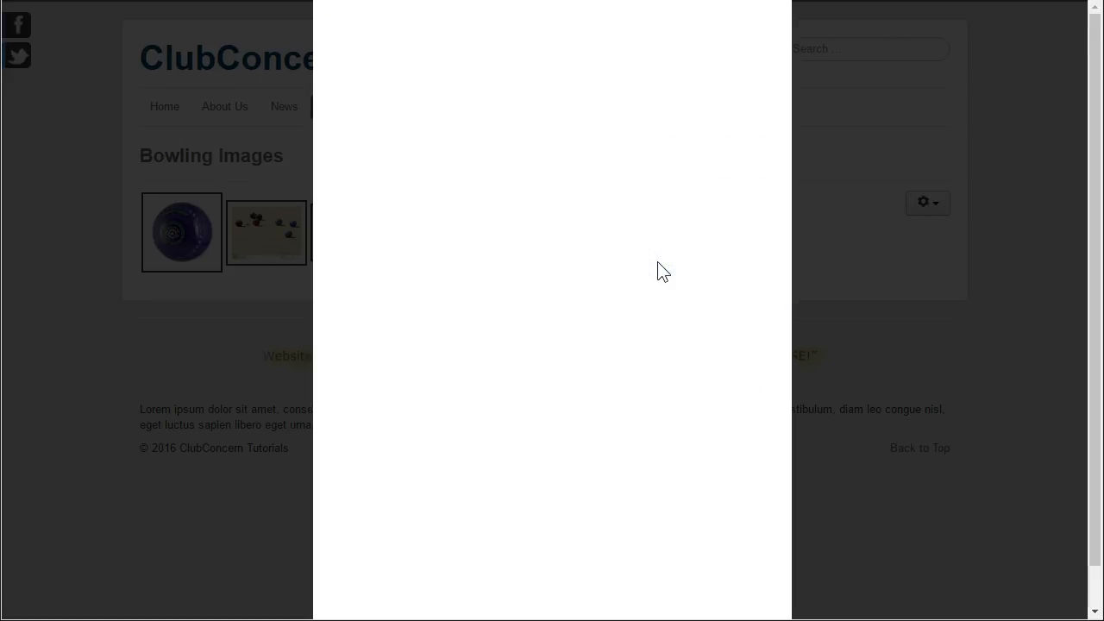
{"action": "left_click", "coordinate": [768, 110]}
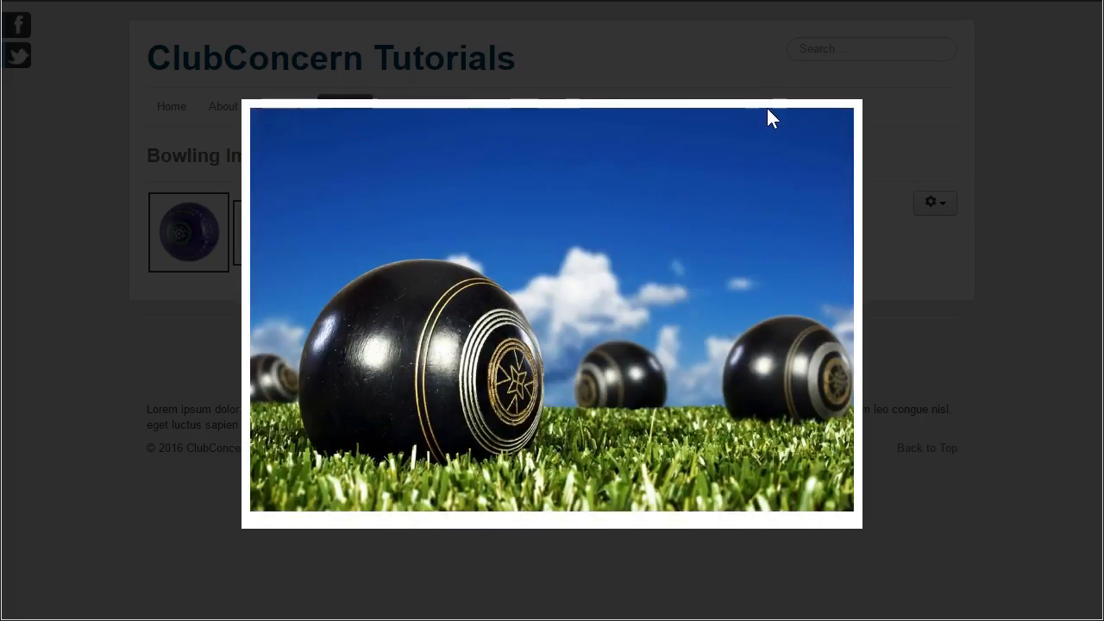
{"action": "left_click", "coordinate": [985, 279]}
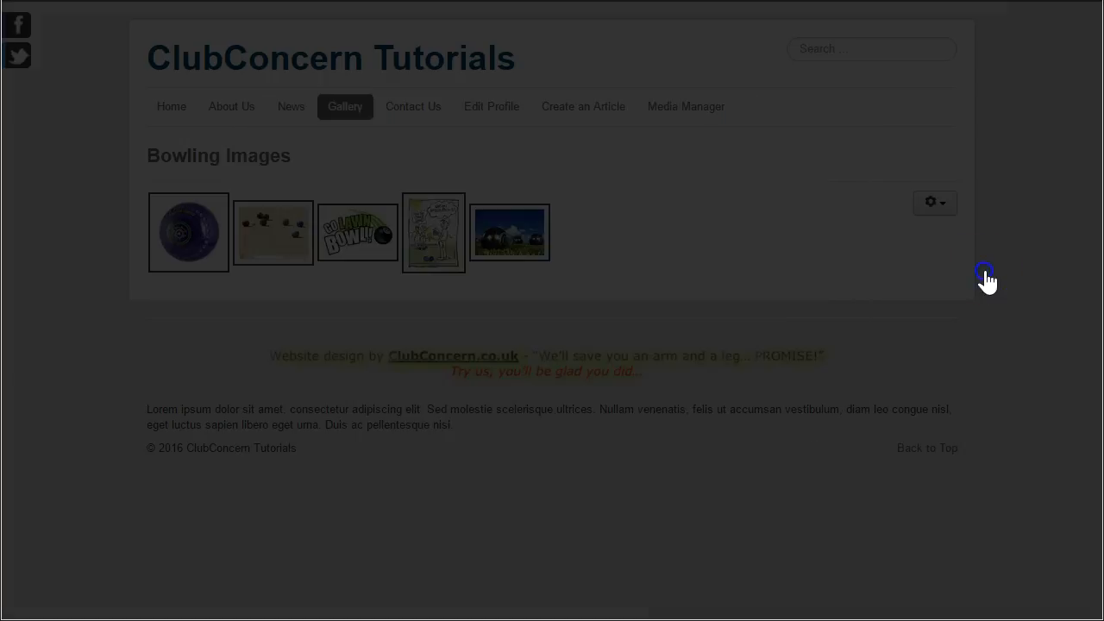
{"action": "left_click", "coordinate": [371, 247]}
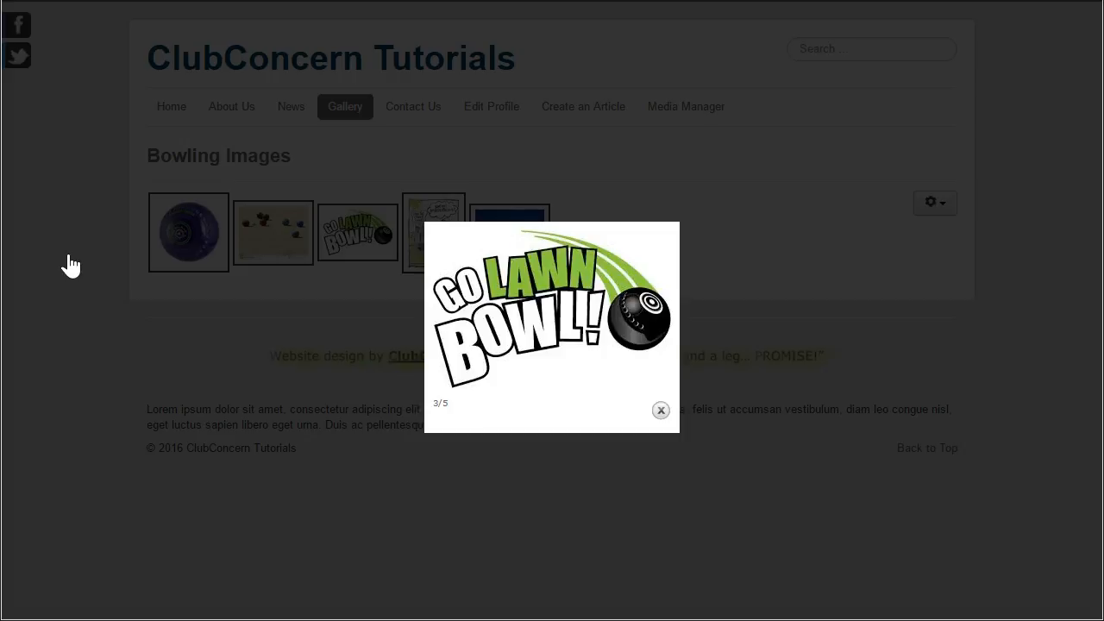
{"action": "left_click", "coordinate": [79, 257]}
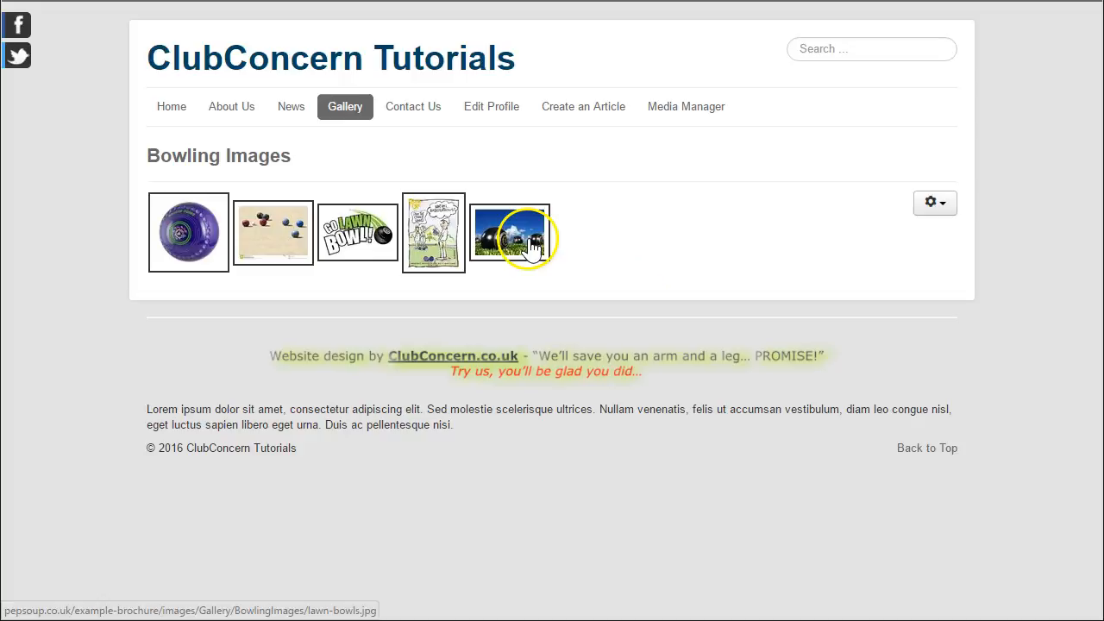